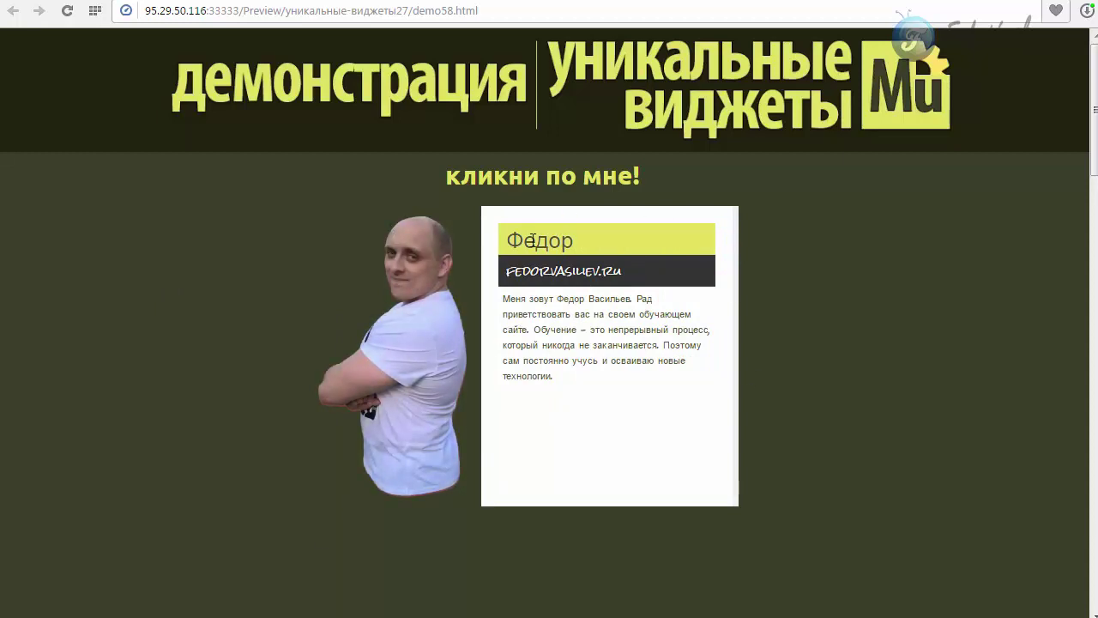
Try the finished animation panel in the browser demo by toggling its description through the photo.
{"action": "left_click", "coordinate": [397, 344]}
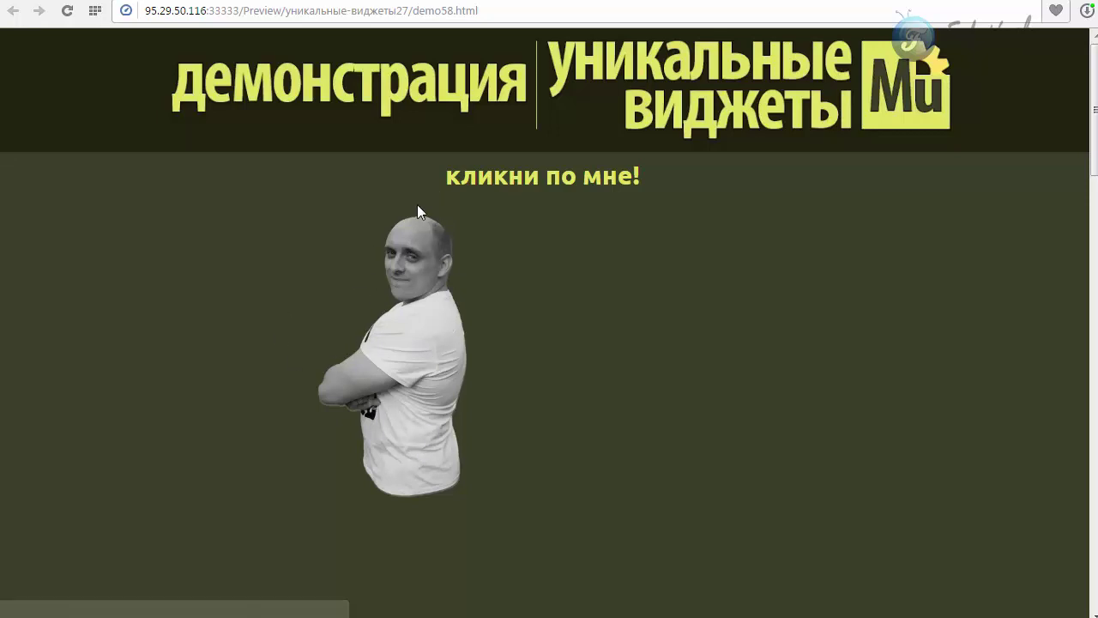
{"action": "left_click", "coordinate": [410, 345]}
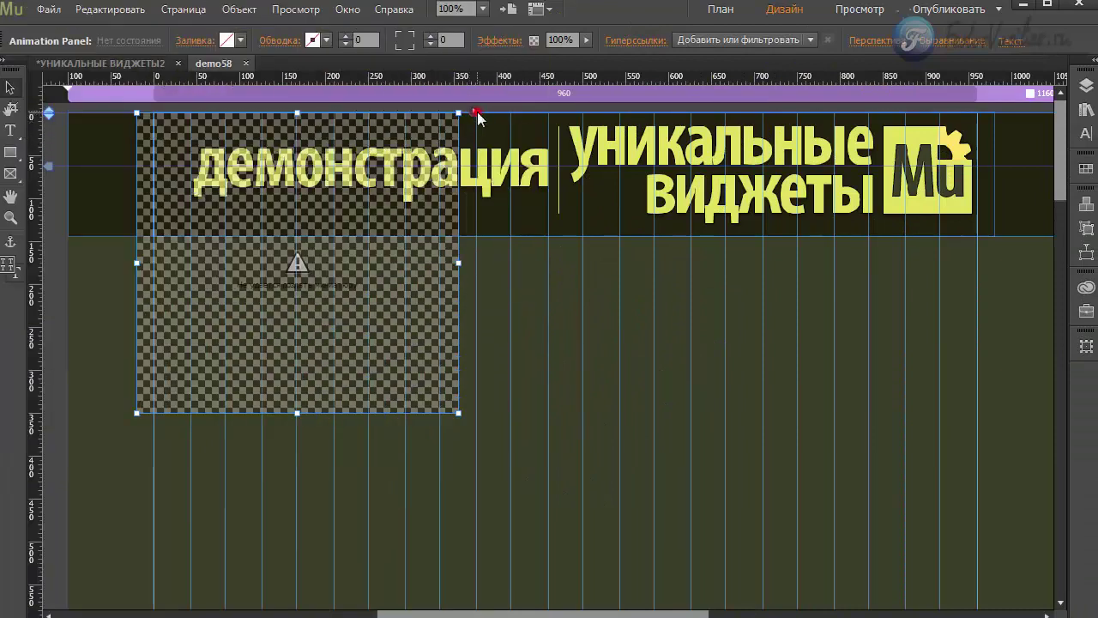
Assign logo5.png as the Animation Panel widget's image before animation.
{"action": "left_click", "coordinate": [474, 112]}
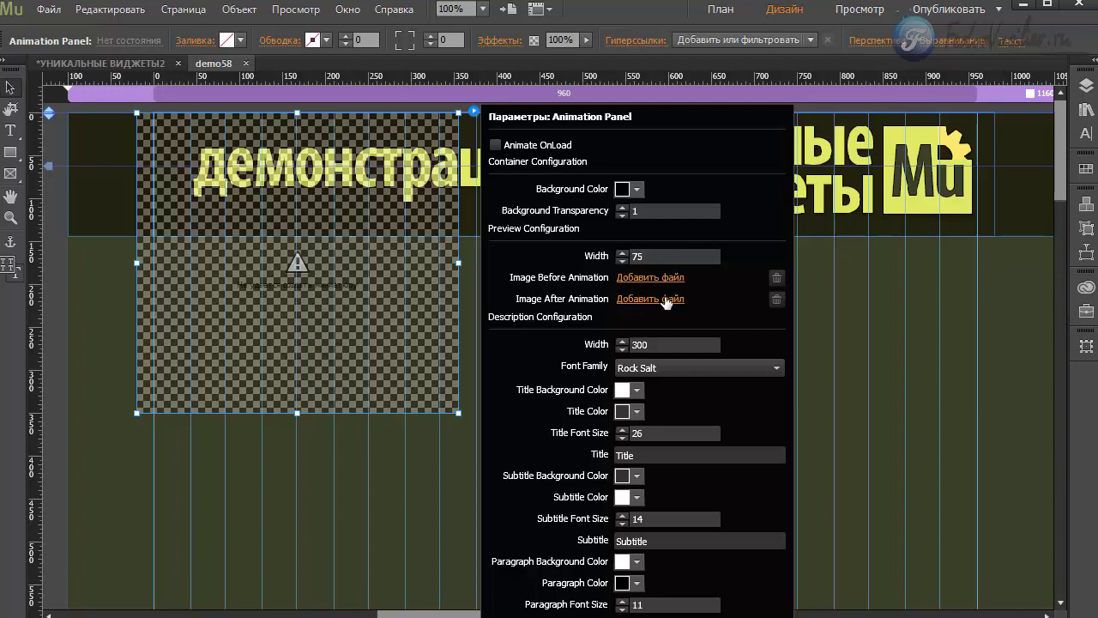
{"action": "left_click", "coordinate": [634, 279]}
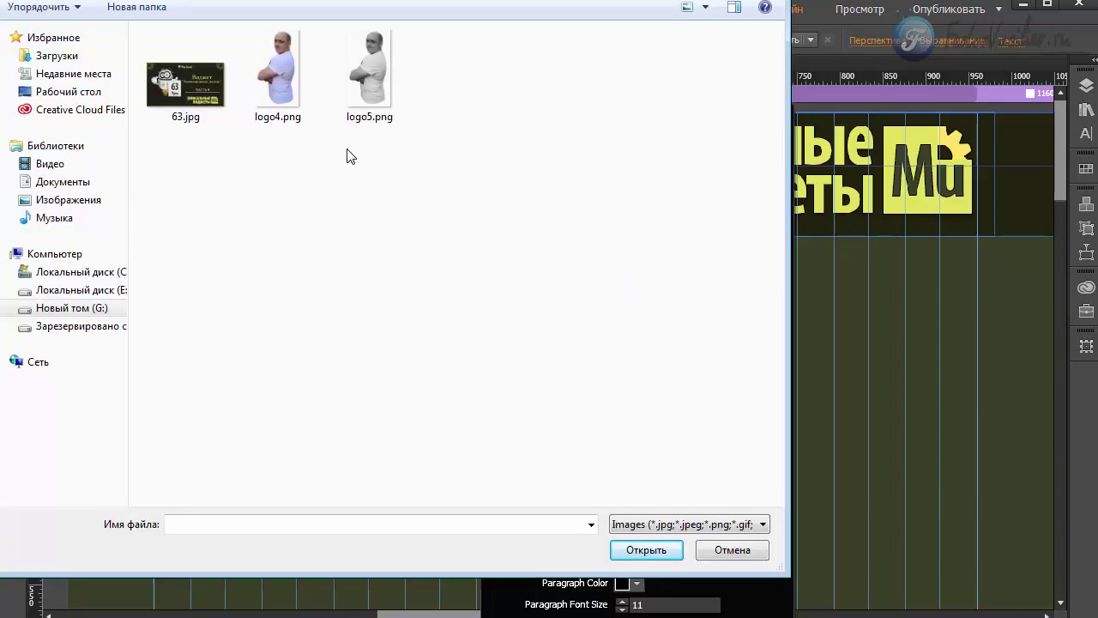
{"action": "left_click", "coordinate": [361, 107]}
{"action": "left_click", "coordinate": [644, 548]}
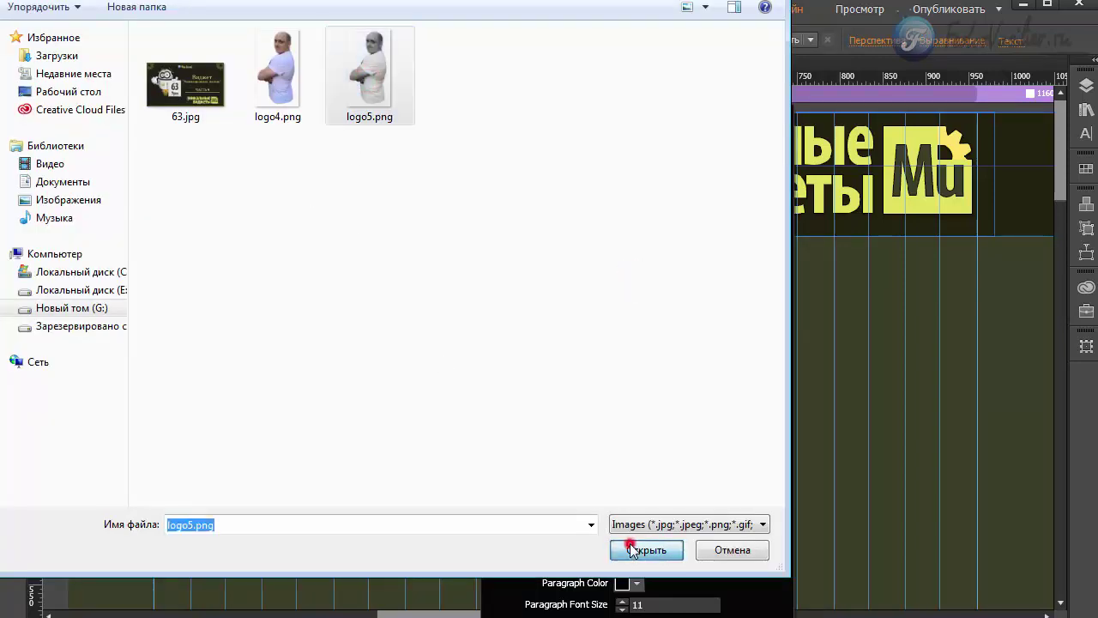
Assign logo4.png as the Animation Panel widget's image after animation.
{"action": "left_click", "coordinate": [474, 111]}
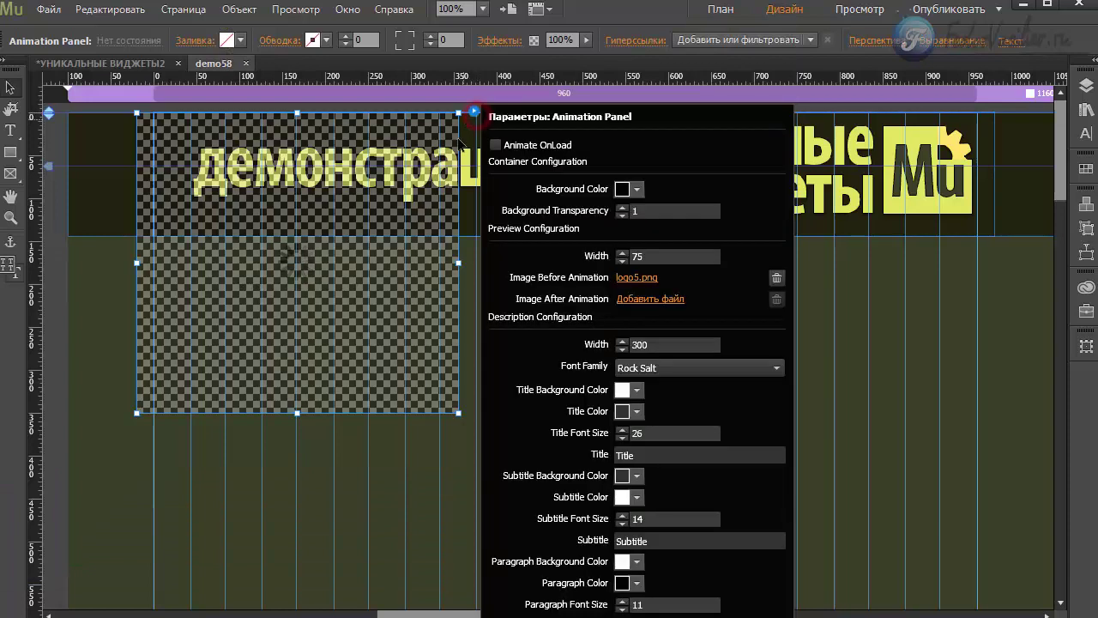
{"action": "left_click", "coordinate": [651, 300]}
{"action": "double_click", "coordinate": [287, 80]}
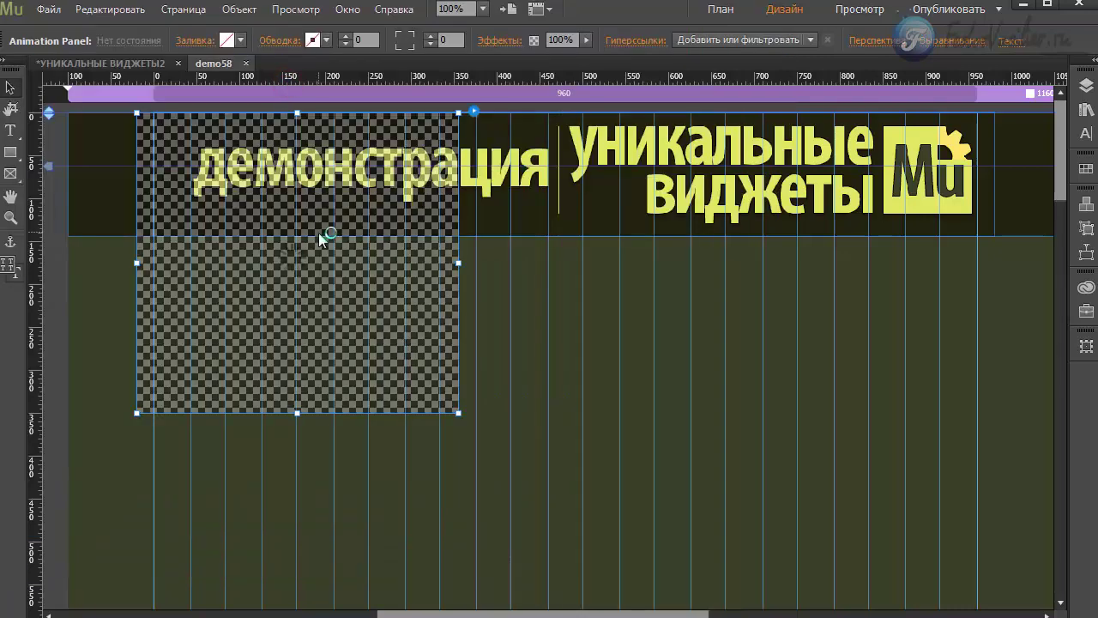
{"action": "left_click", "coordinate": [318, 233]}
{"action": "left_click", "coordinate": [474, 111]}
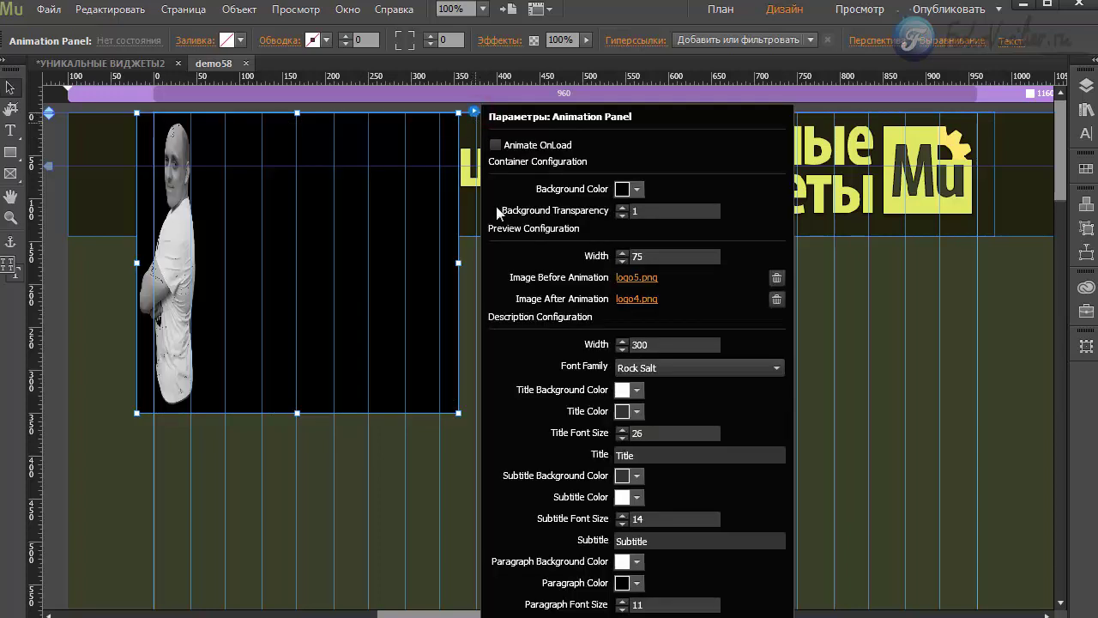
Preview the page in the browser and toggle the panel's description through the photo.
{"action": "left_click", "coordinate": [275, 480]}
{"action": "left_click", "coordinate": [49, 10]}
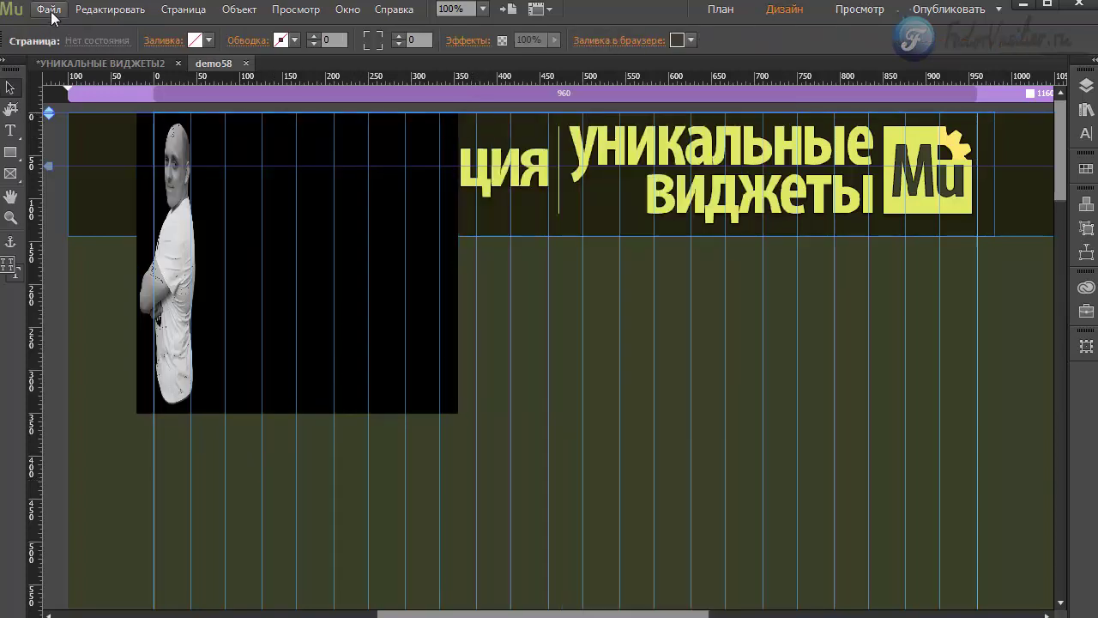
{"action": "left_click", "coordinate": [49, 10]}
{"action": "left_click", "coordinate": [154, 301]}
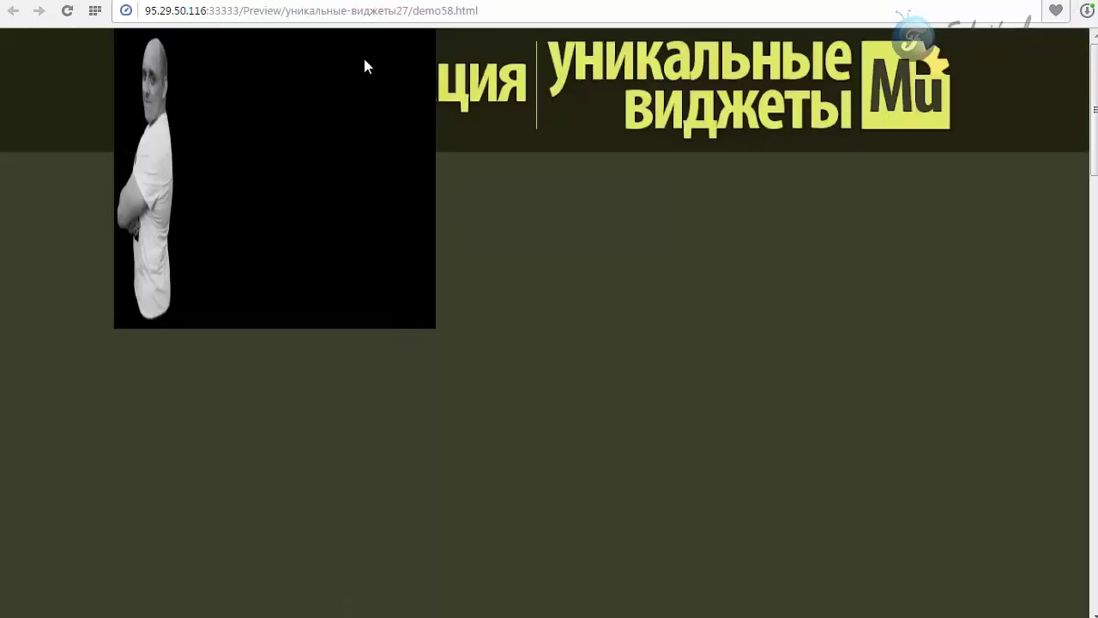
{"action": "left_click", "coordinate": [158, 232]}
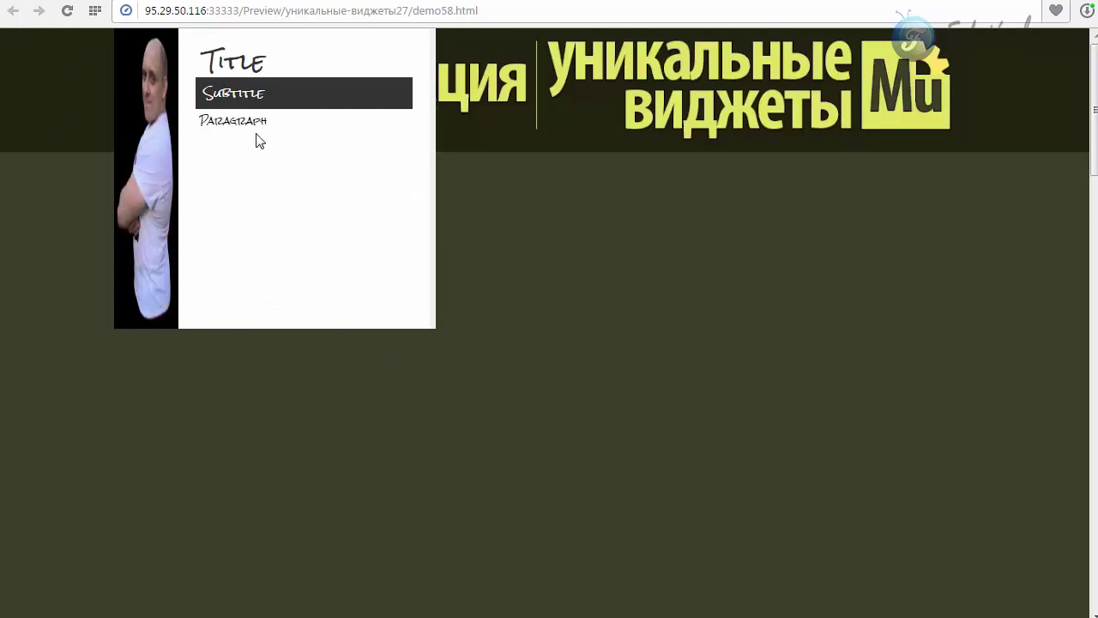
{"action": "left_click", "coordinate": [150, 172]}
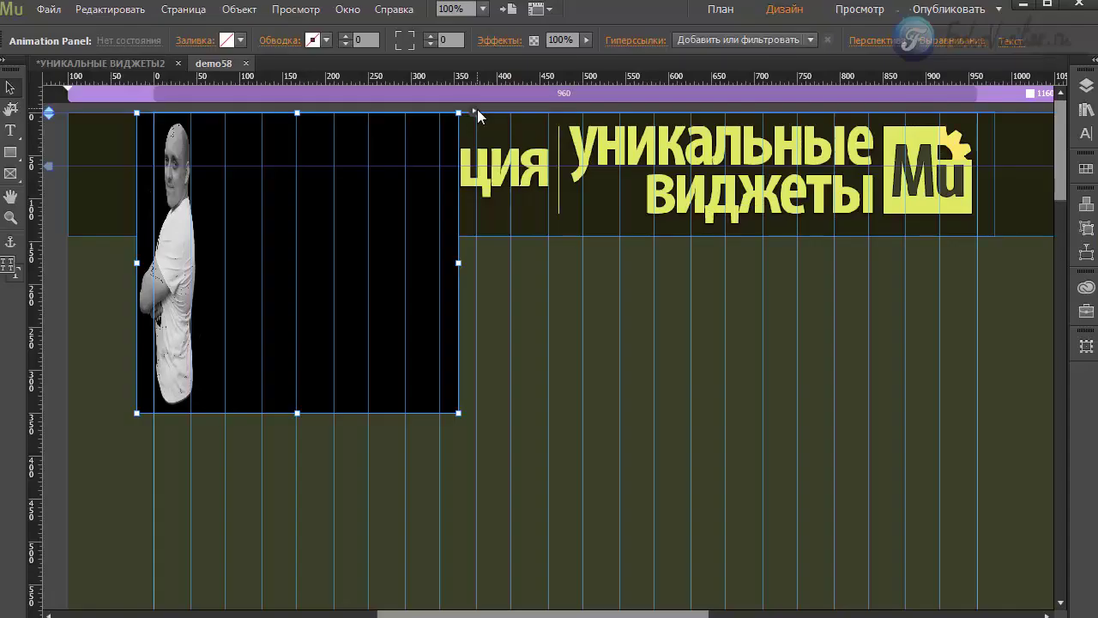
Enable Animate OnLoad for the Animation Panel and set its background transparency to 0.
{"action": "left_click", "coordinate": [462, 113]}
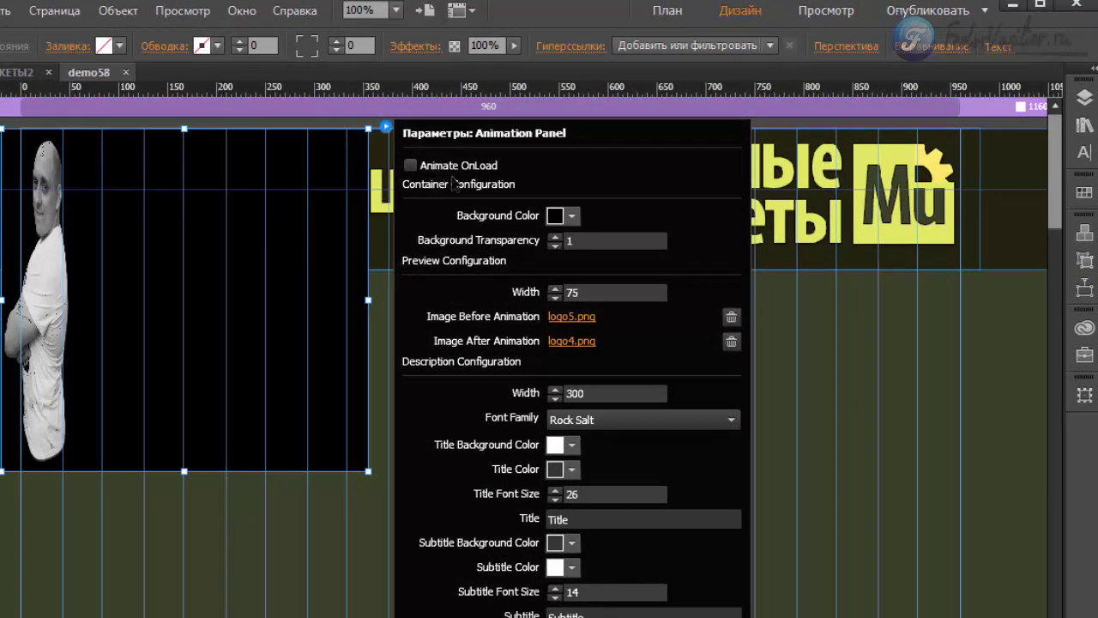
{"action": "left_click", "coordinate": [410, 166]}
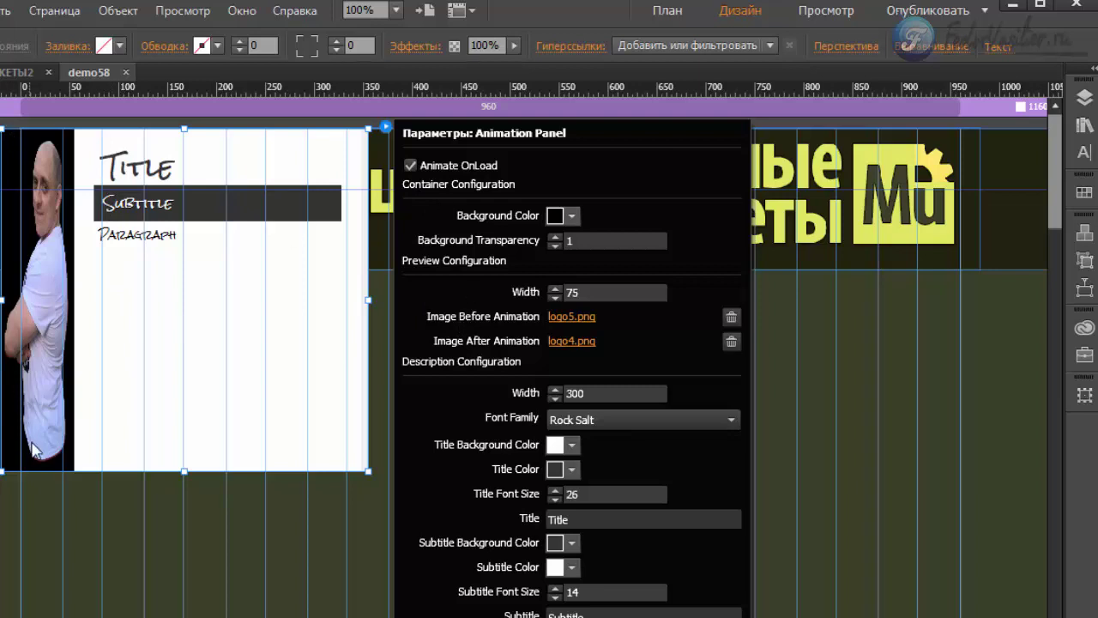
{"action": "left_click", "coordinate": [555, 216]}
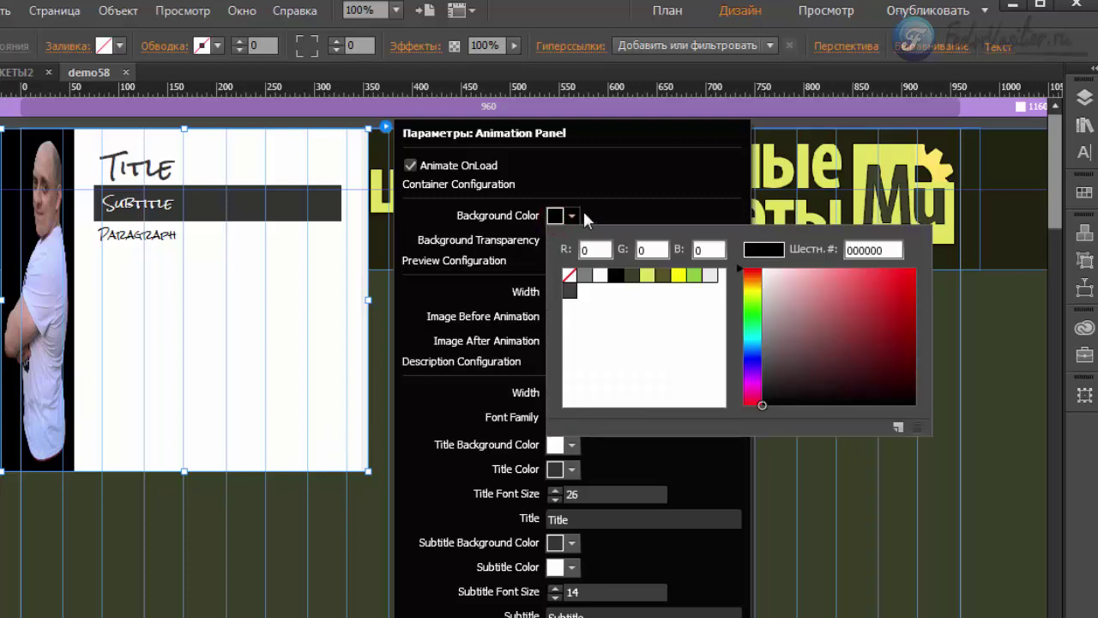
{"action": "left_click", "coordinate": [595, 208]}
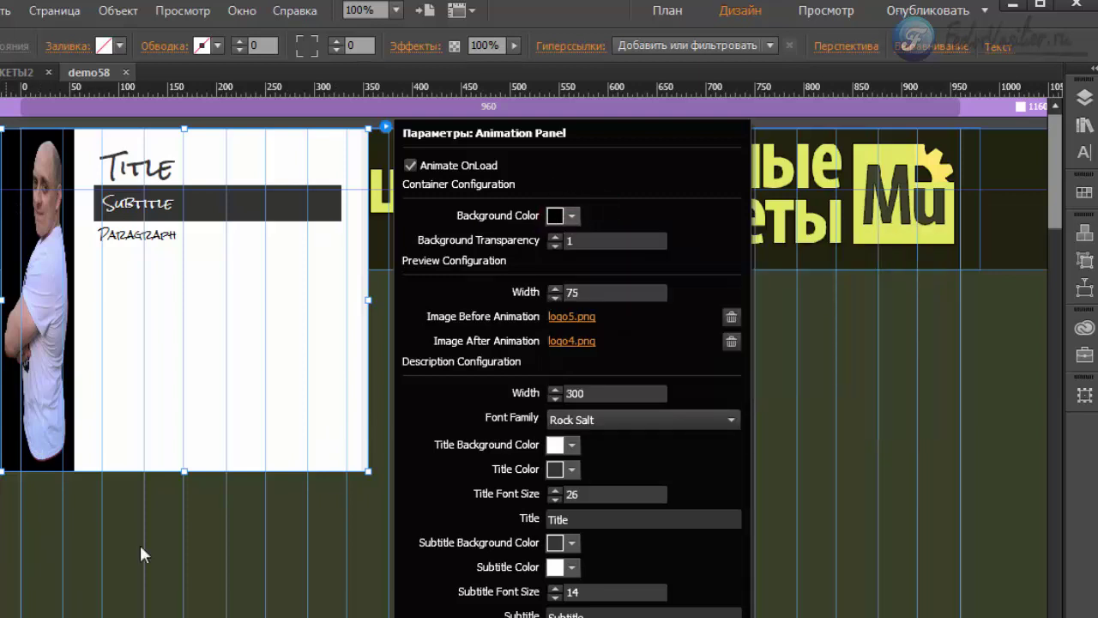
{"action": "left_click", "coordinate": [580, 241]}
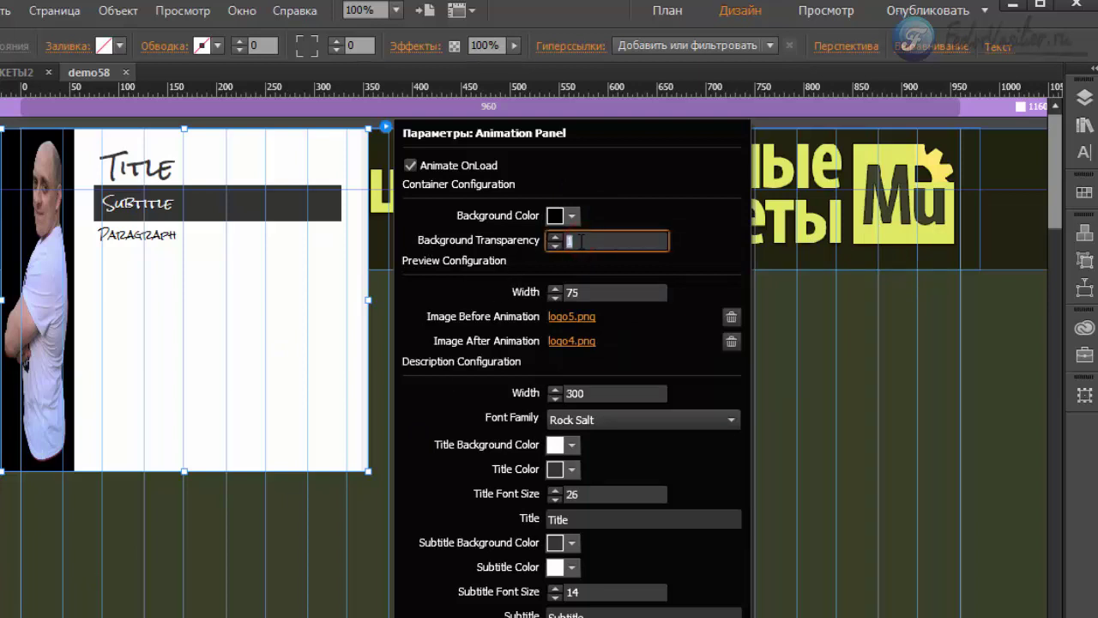
{"action": "key", "text": "Return"}
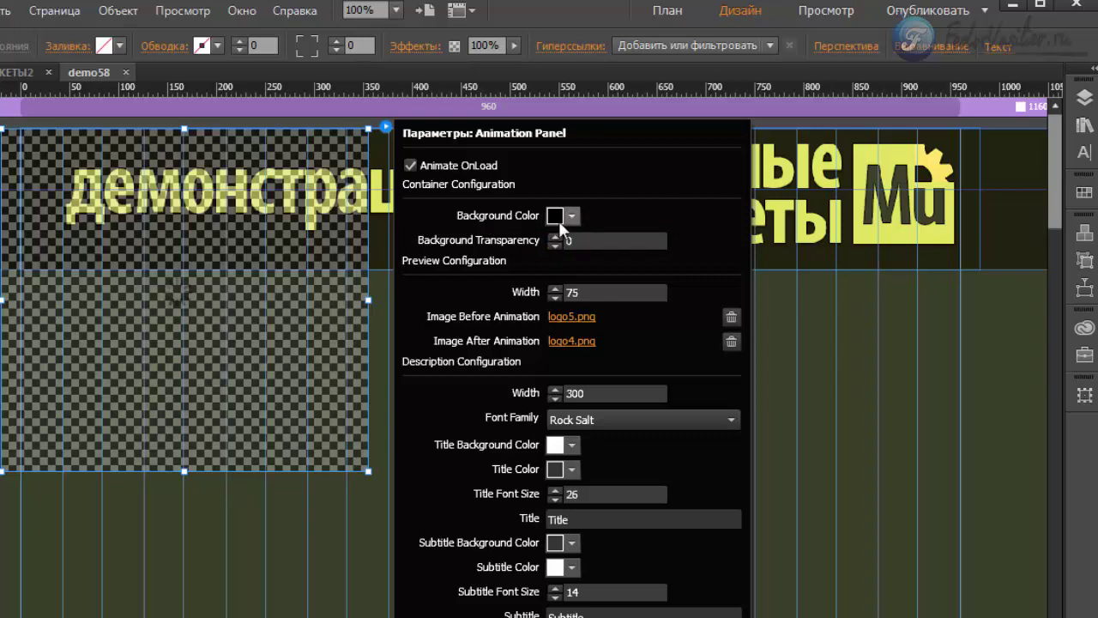
Set the width in the panel's Preview Configuration to 200.
{"action": "left_click", "coordinate": [570, 241]}
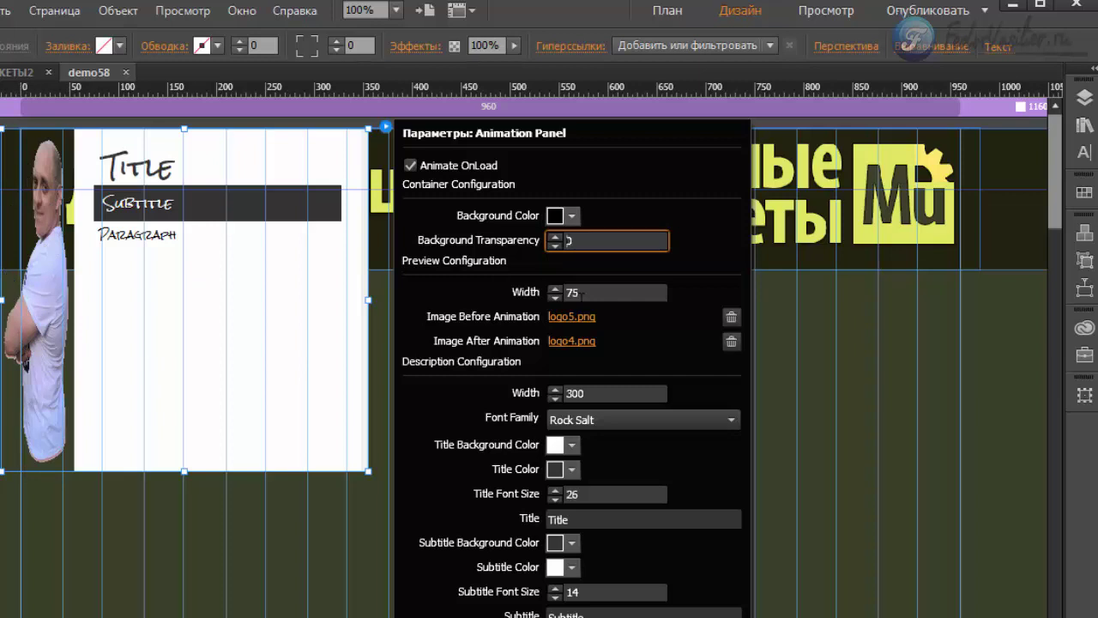
{"action": "key", "text": "Tab"}
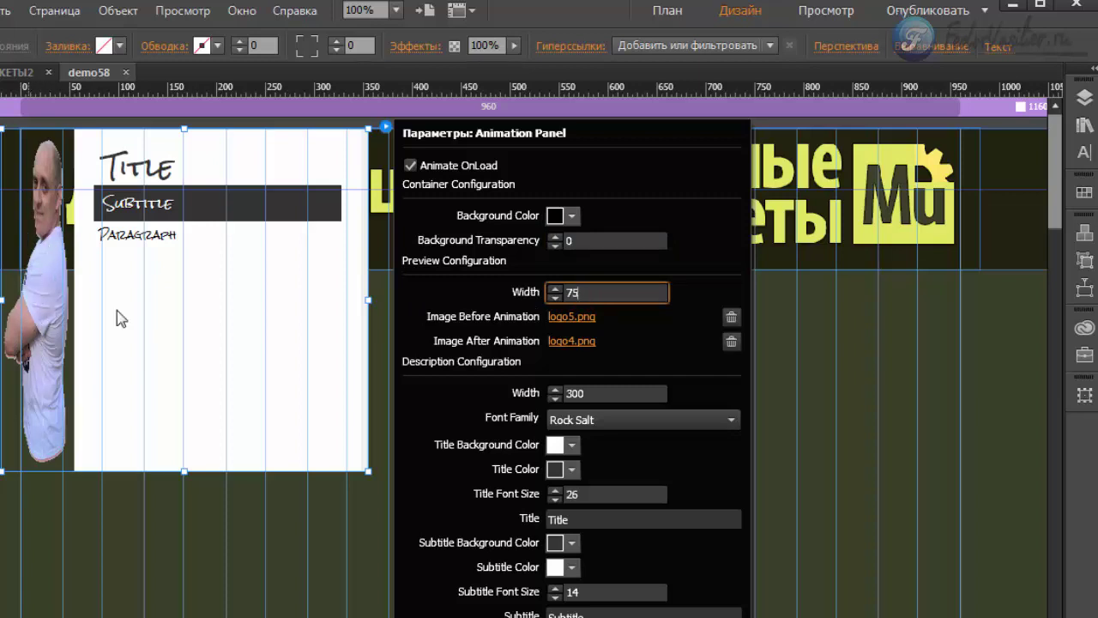
{"action": "double_click", "coordinate": [608, 292]}
{"action": "type", "text": "200"}
{"action": "key", "text": "Return"}
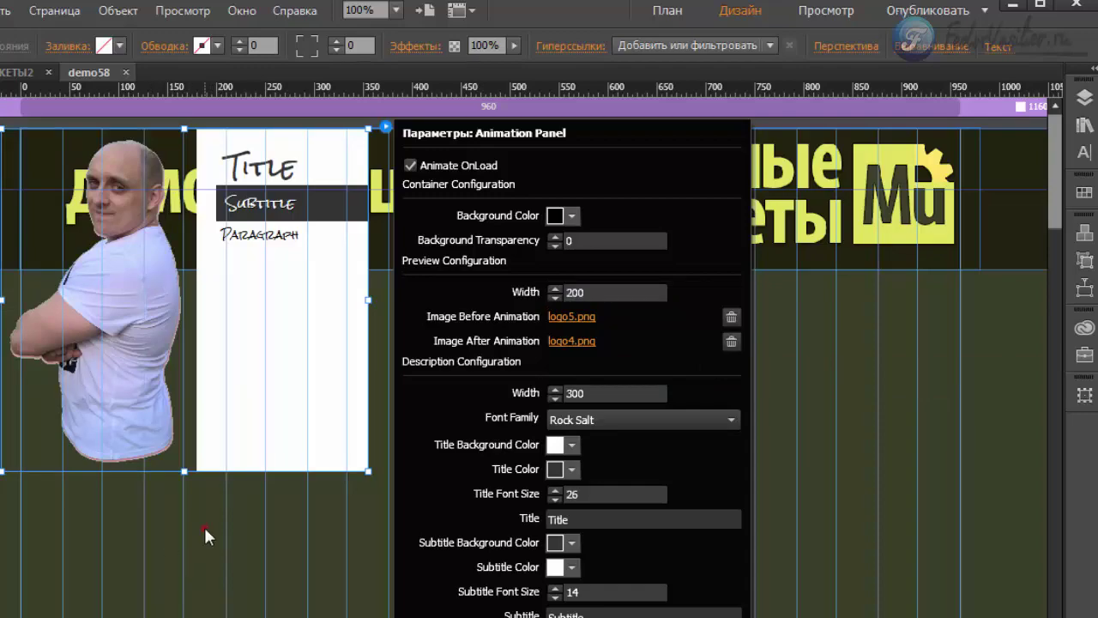
Preview the page in the browser to check the panel with its wider photo and transparent background.
{"action": "left_click", "coordinate": [46, 8]}
{"action": "left_click", "coordinate": [152, 302]}
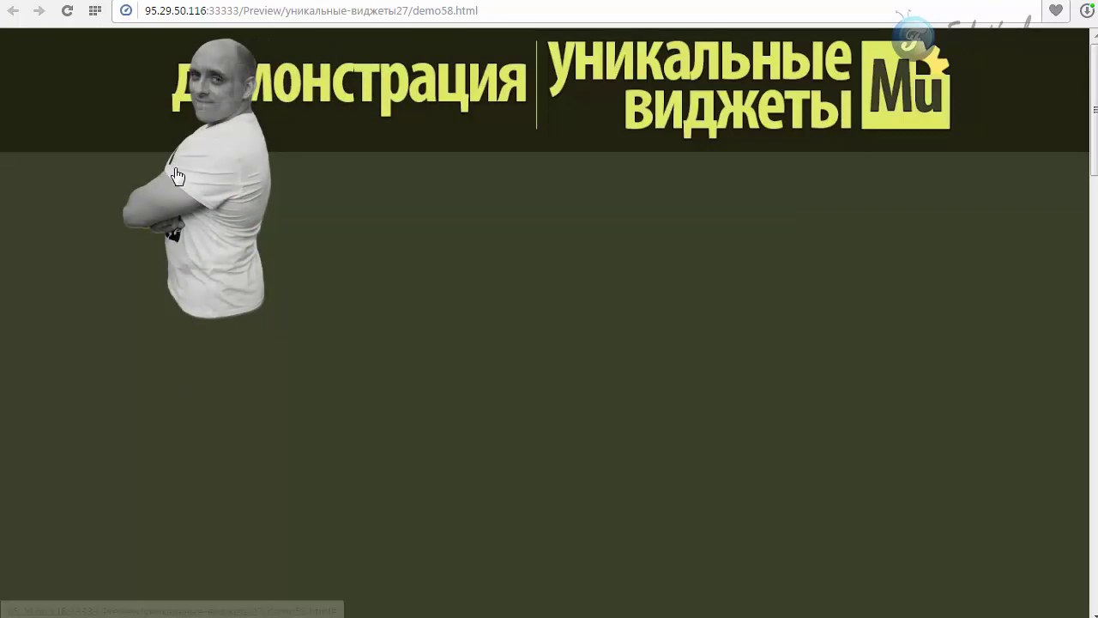
{"action": "mouse_move", "coordinate": [205, 163]}
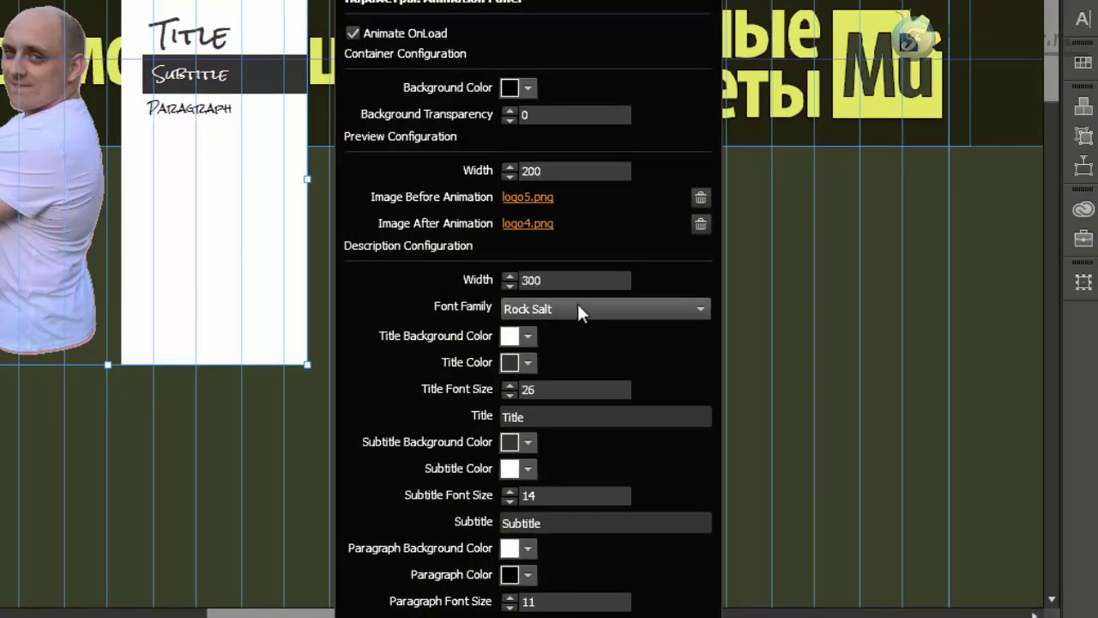
Look through the font families offered for the panel's description without choosing another one.
{"action": "left_click", "coordinate": [578, 310]}
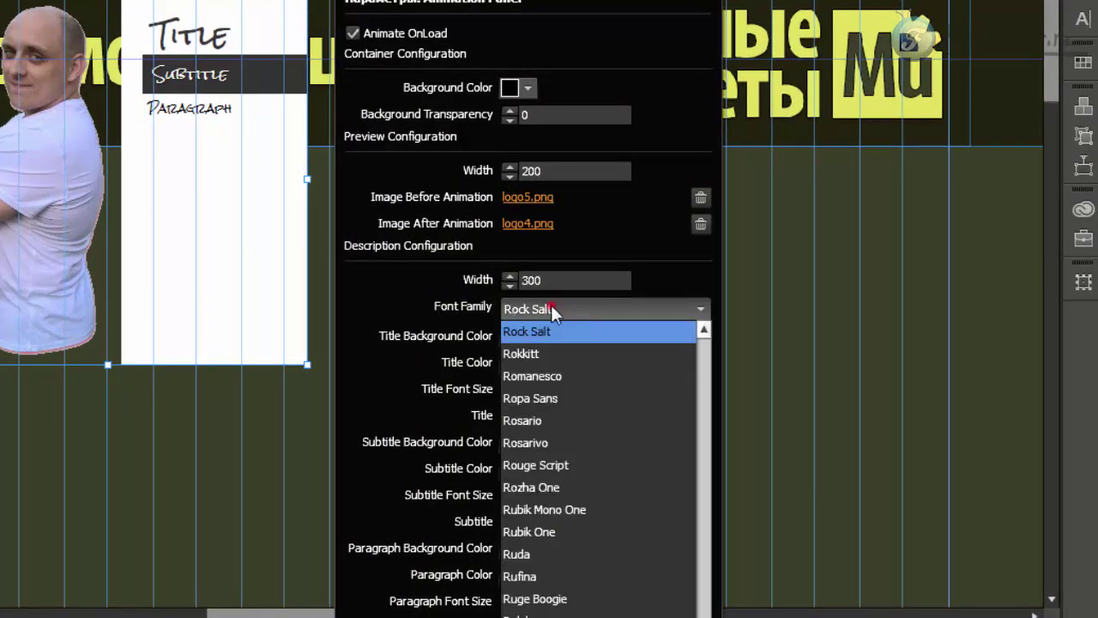
{"action": "left_click", "coordinate": [551, 306]}
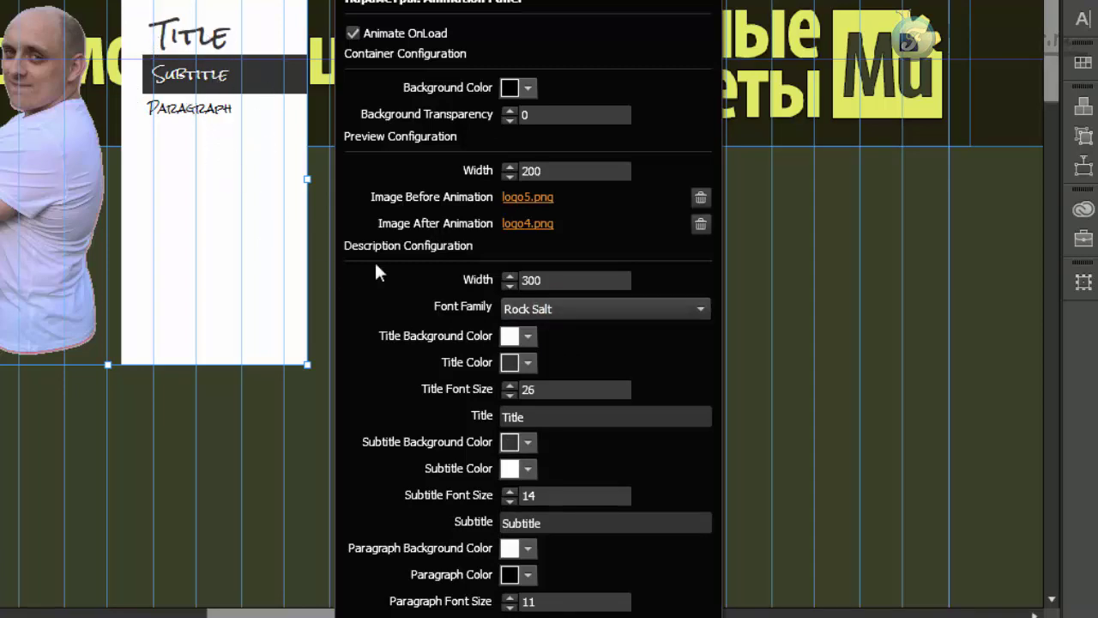
{"action": "left_click", "coordinate": [555, 309]}
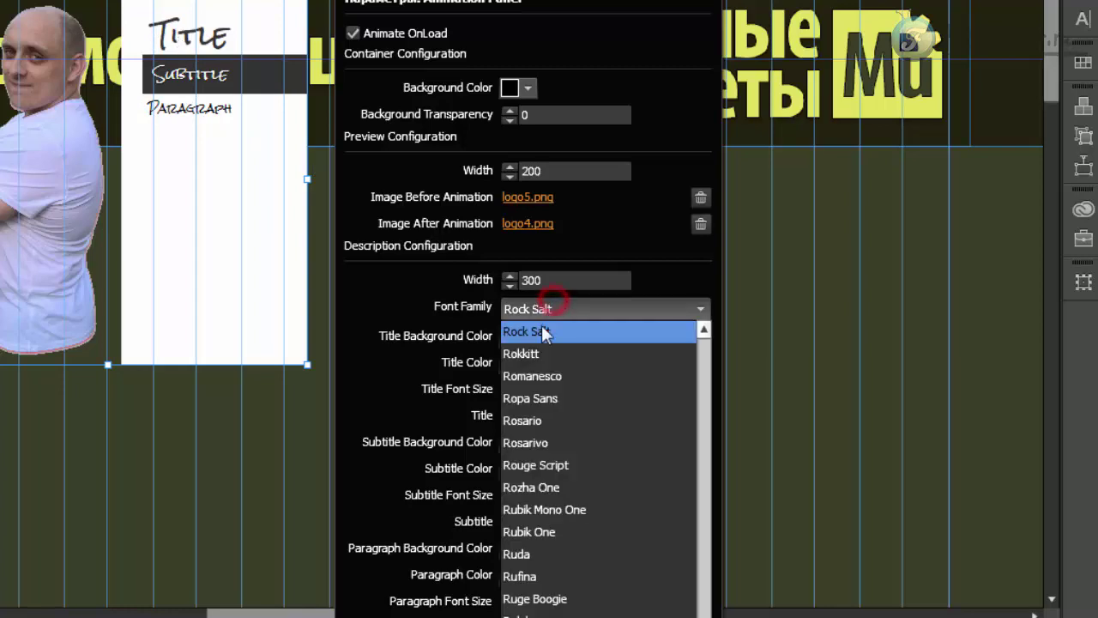
{"action": "left_click", "coordinate": [404, 315]}
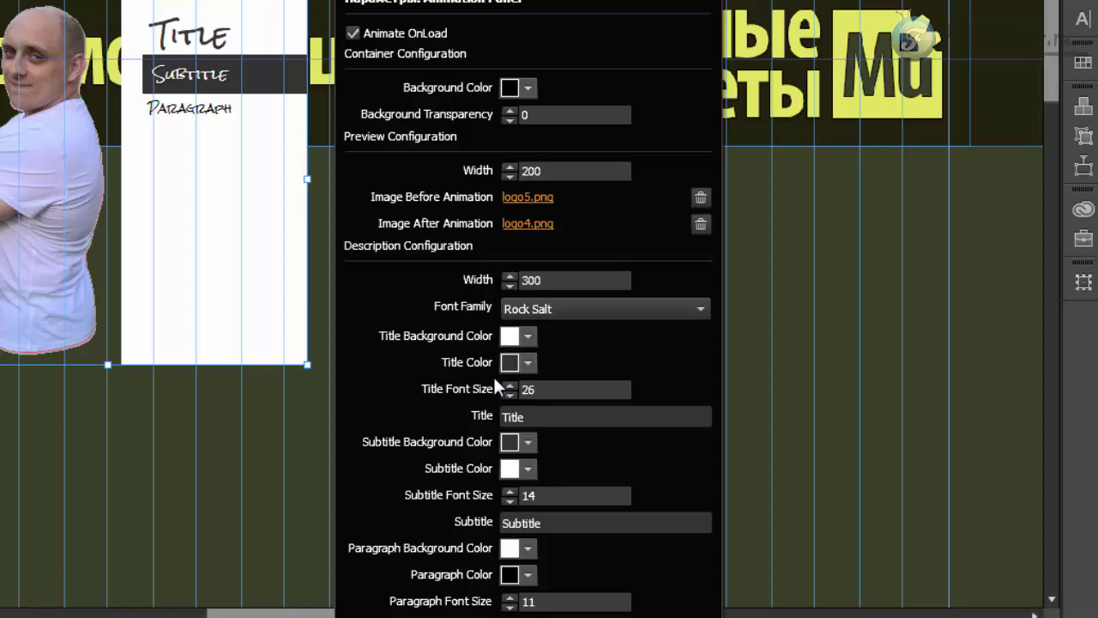
Change the title text in the panel's Description Configuration to "демо".
{"action": "left_click", "coordinate": [535, 417]}
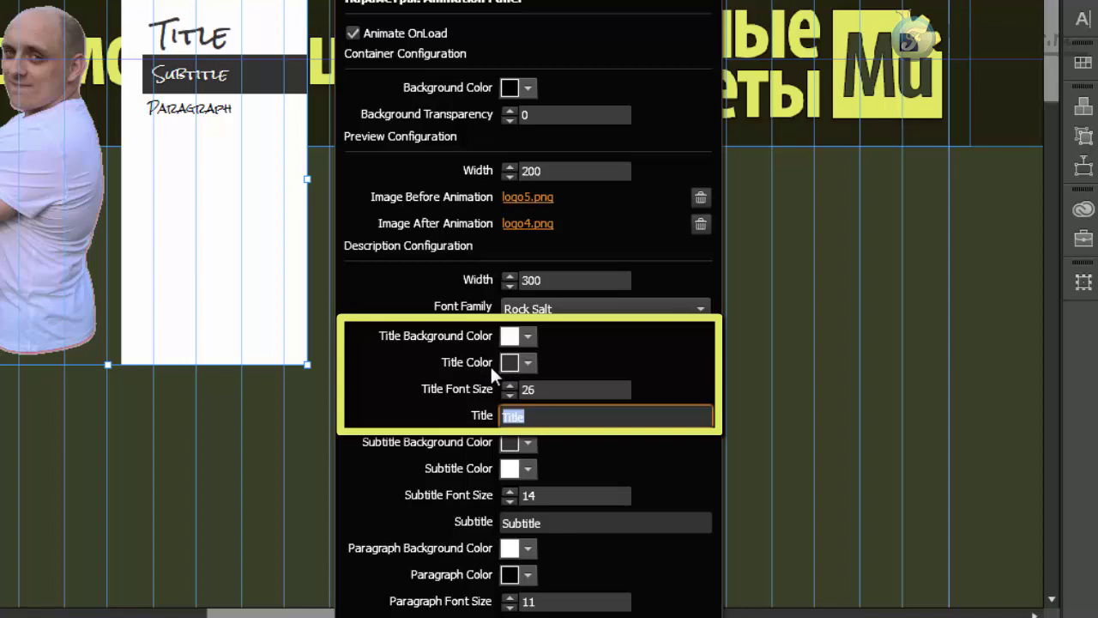
{"action": "left_click", "coordinate": [538, 389]}
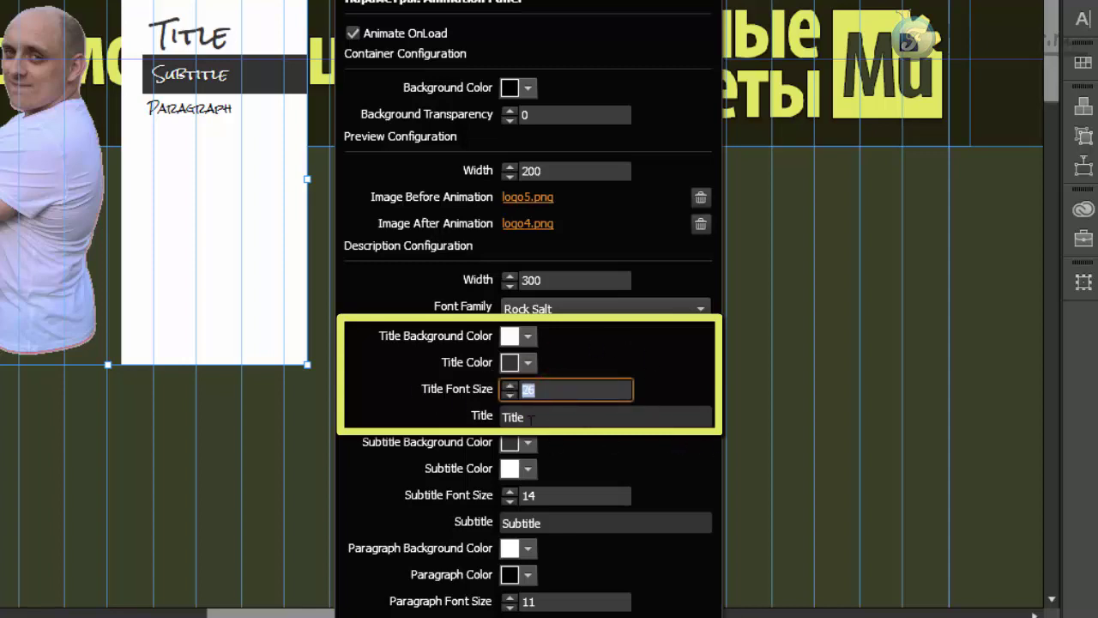
{"action": "left_click", "coordinate": [531, 418]}
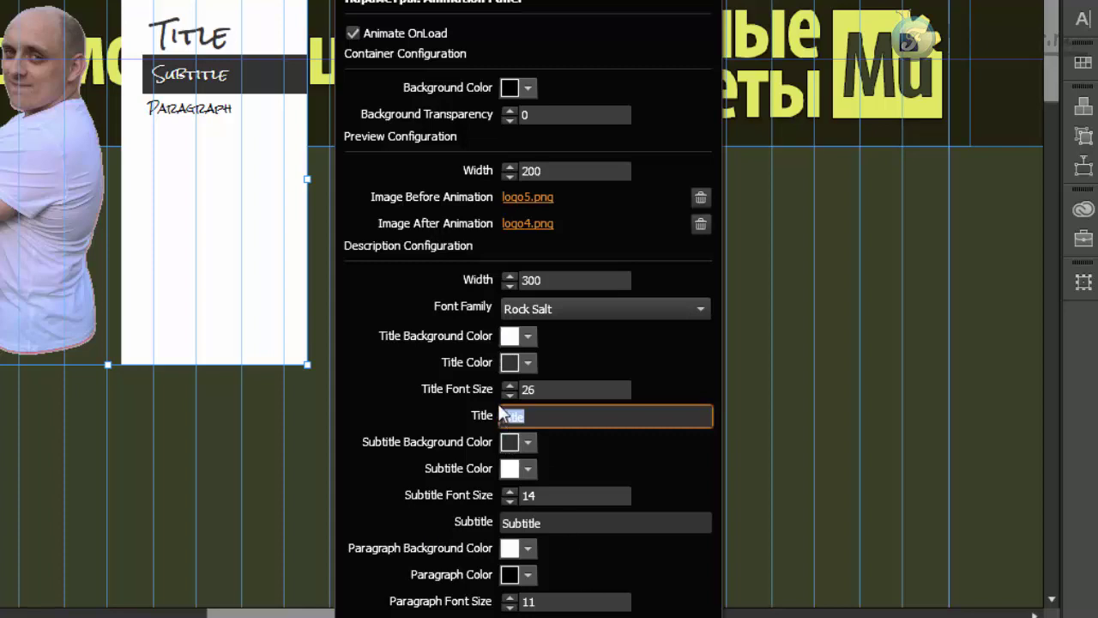
{"action": "double_click", "coordinate": [542, 415]}
{"action": "key", "text": "Return"}
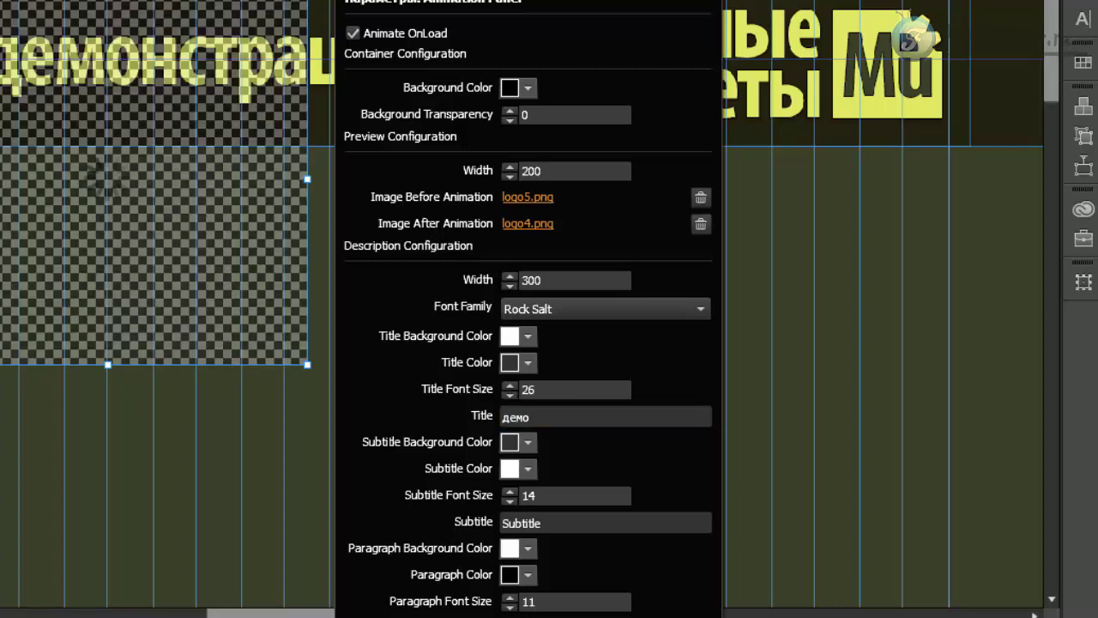
Set the panel's title background color to the yellow swatch E1E15F.
{"action": "left_click", "coordinate": [510, 339]}
{"action": "left_click", "coordinate": [612, 403]}
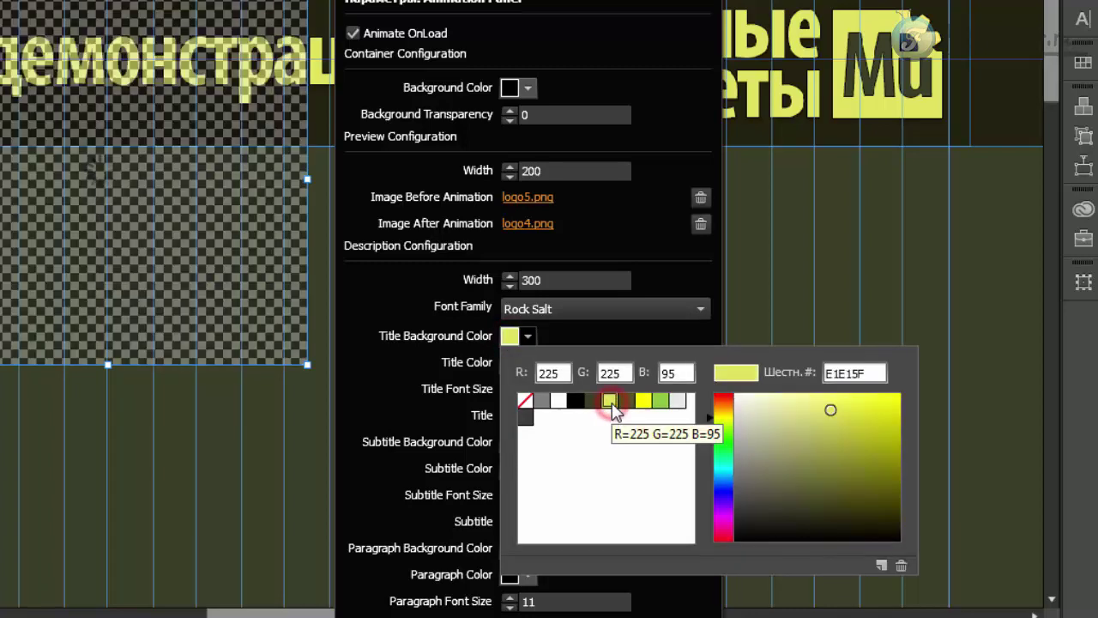
{"action": "left_click", "coordinate": [584, 330]}
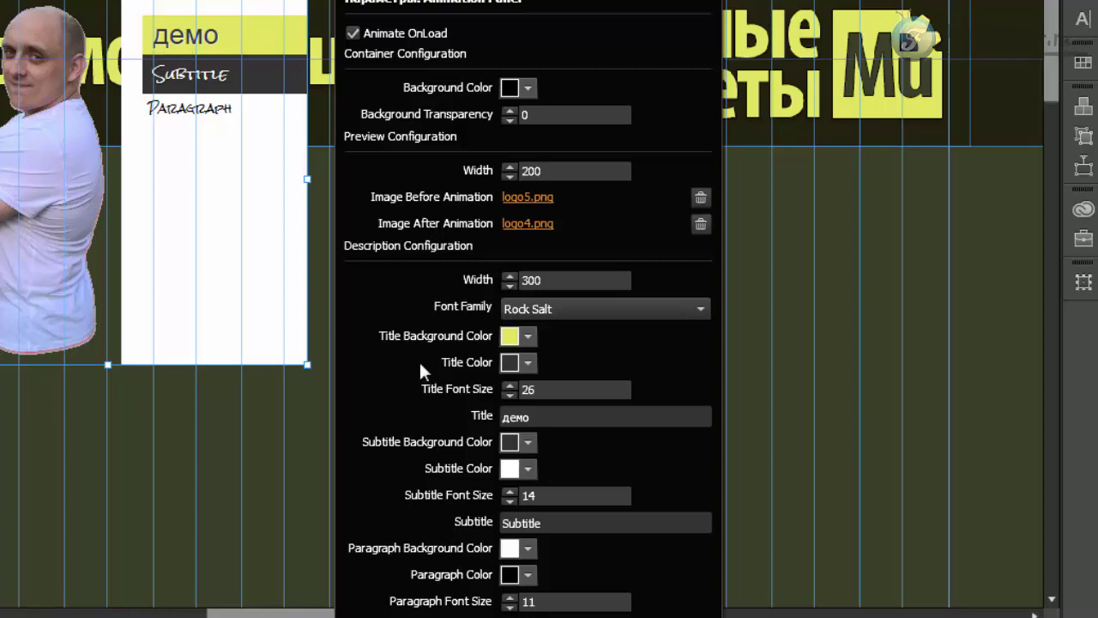
Set the panel's title color to the dark olive swatch 525224 and open the title font size for editing.
{"action": "left_click", "coordinate": [504, 361]}
{"action": "left_click", "coordinate": [627, 426]}
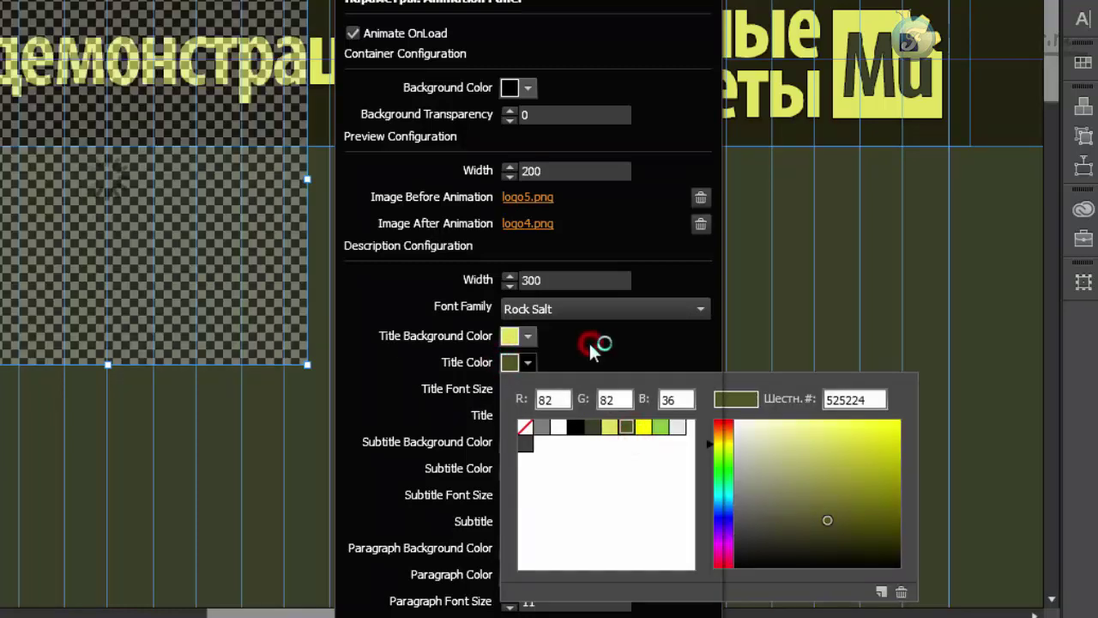
{"action": "left_click", "coordinate": [593, 347]}
{"action": "double_click", "coordinate": [536, 390]}
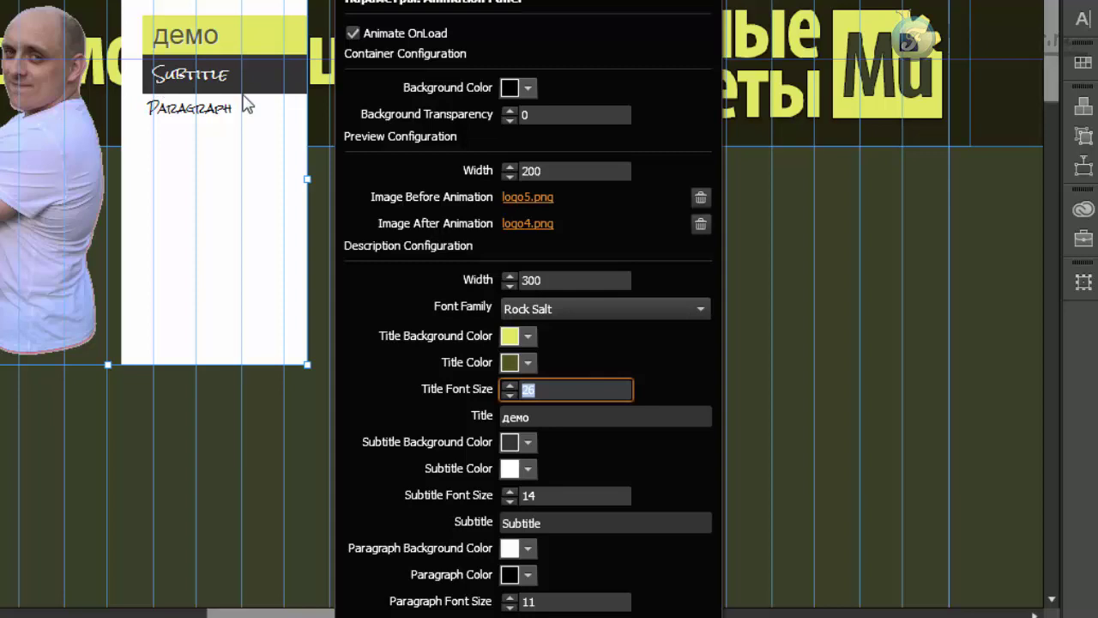
Change the subtitle text in the Description Configuration to "тест" and open the subtitle font size for editing.
{"action": "left_click", "coordinate": [576, 521]}
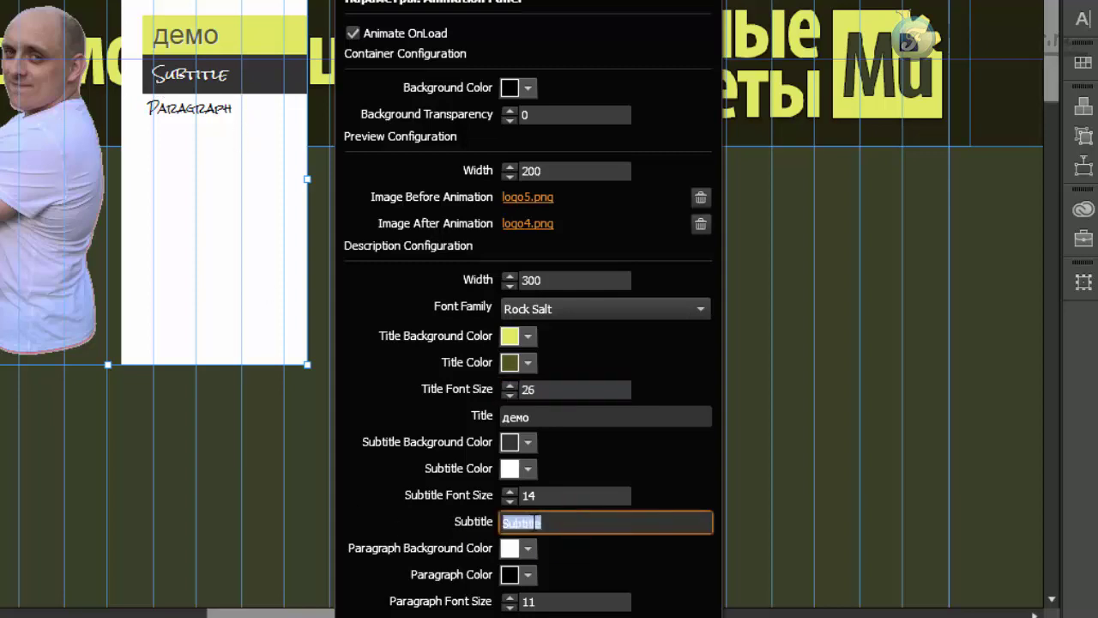
{"action": "type", "text": "тест"}
{"action": "key", "text": "Return"}
{"action": "left_click", "coordinate": [549, 495]}
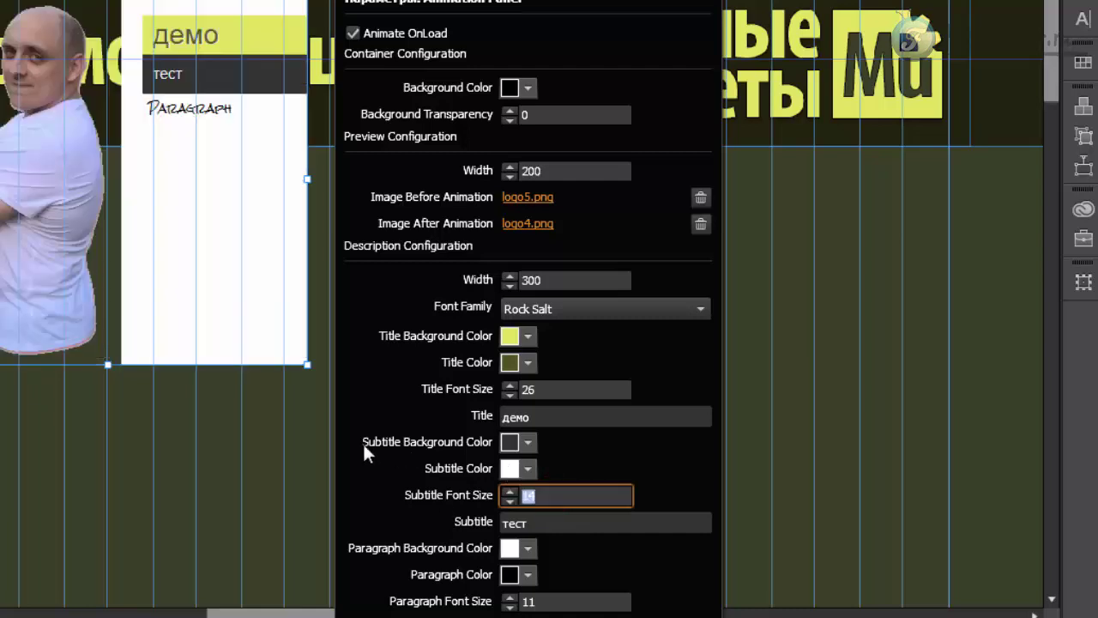
Set the subtitle's background color to the white swatch and its text color to the same dark olive as the title.
{"action": "left_click", "coordinate": [529, 442]}
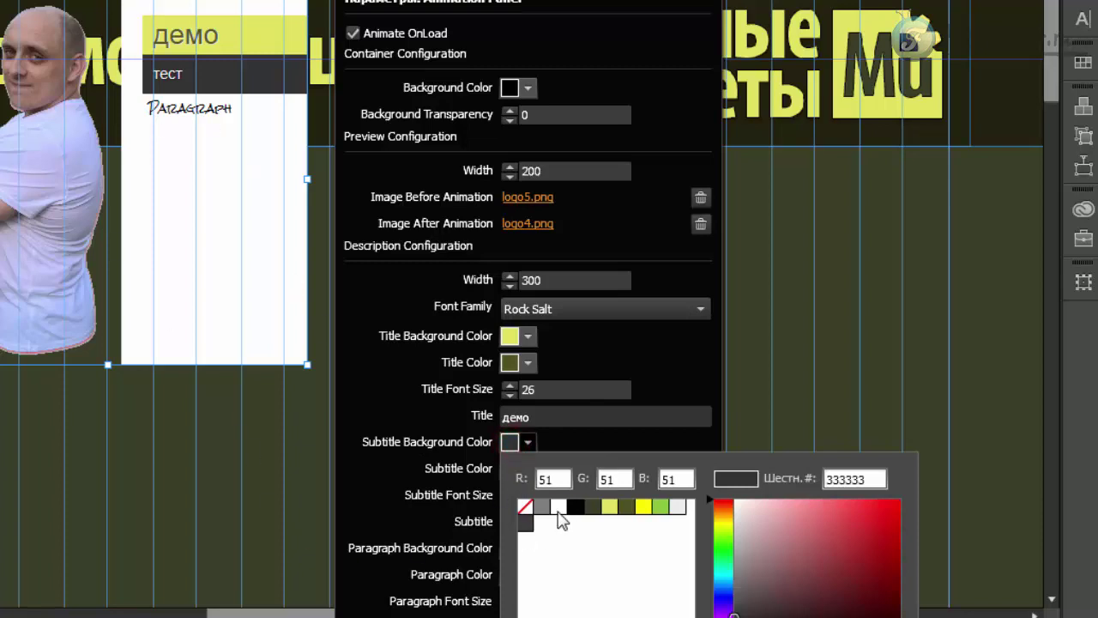
{"action": "left_click", "coordinate": [559, 507]}
{"action": "left_click", "coordinate": [553, 436]}
{"action": "left_click", "coordinate": [400, 455]}
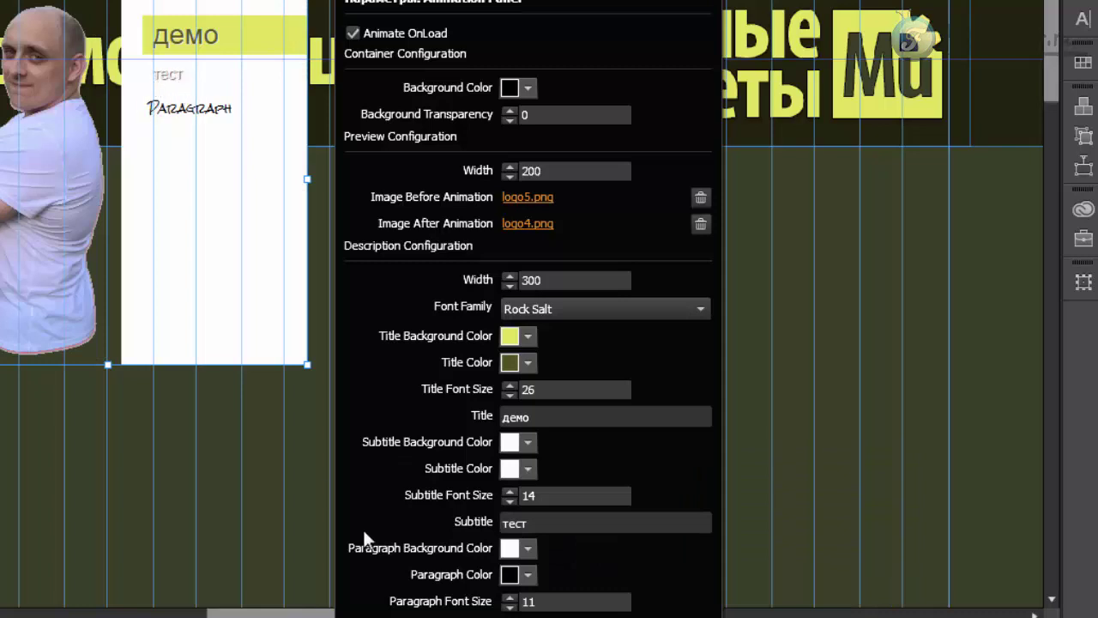
{"action": "left_click", "coordinate": [528, 469]}
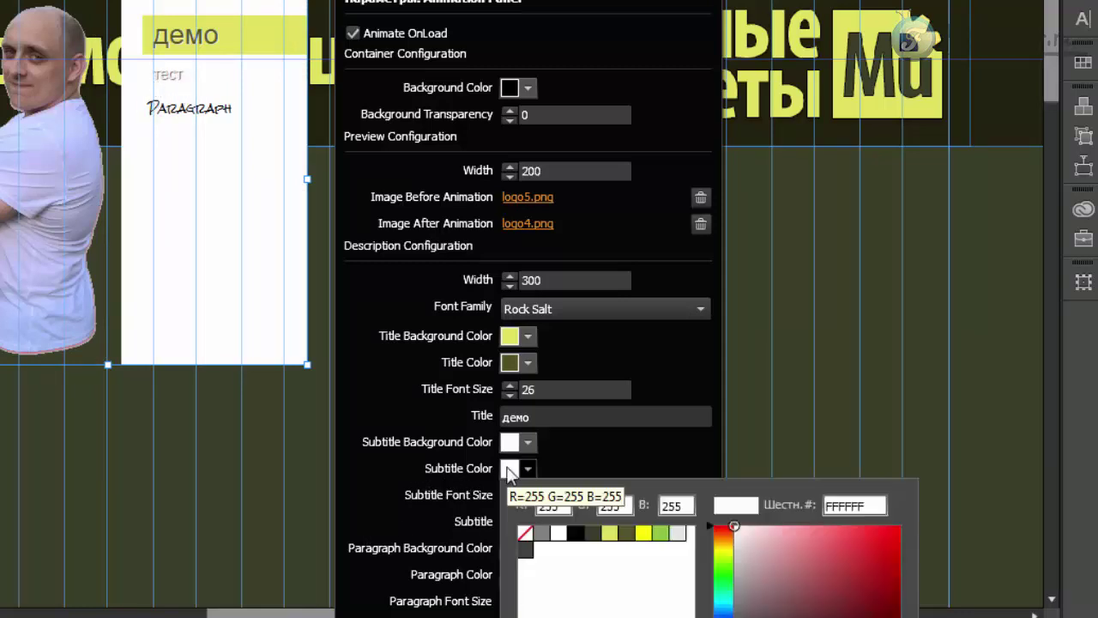
{"action": "left_click", "coordinate": [580, 442]}
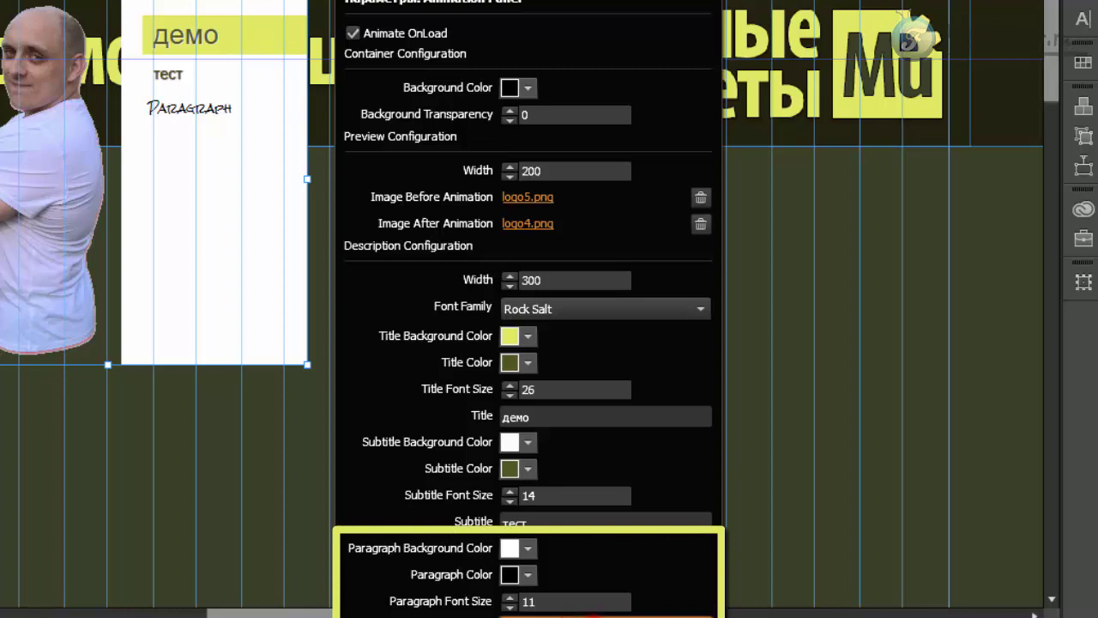
Set the panel's paragraph background color to the dark green swatch 3A3E26.
{"action": "double_click", "coordinate": [550, 601]}
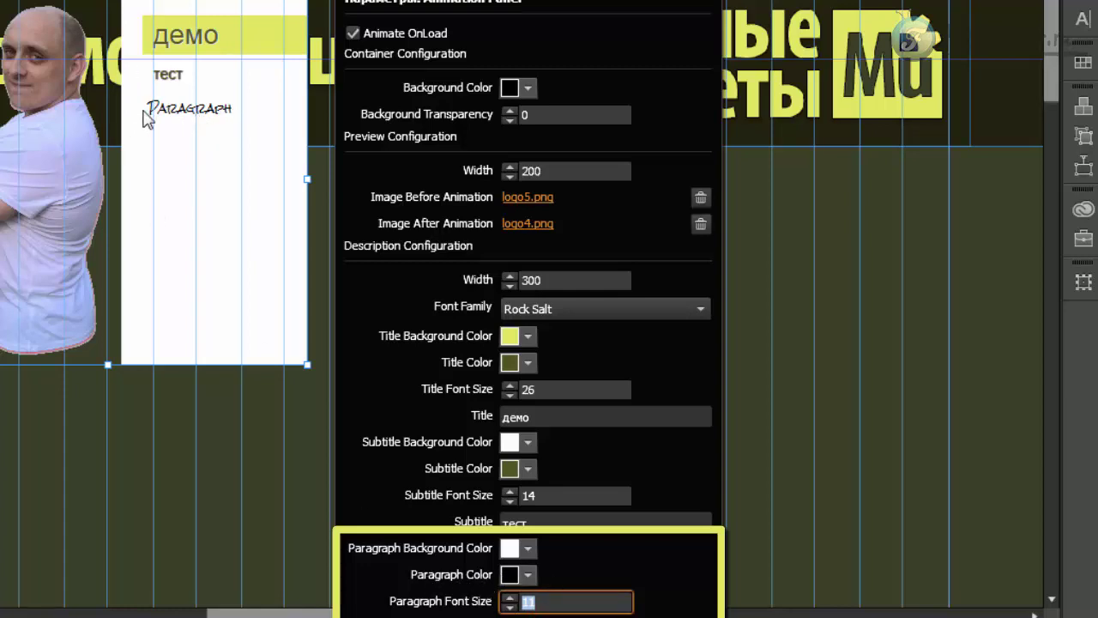
{"action": "left_click", "coordinate": [507, 549]}
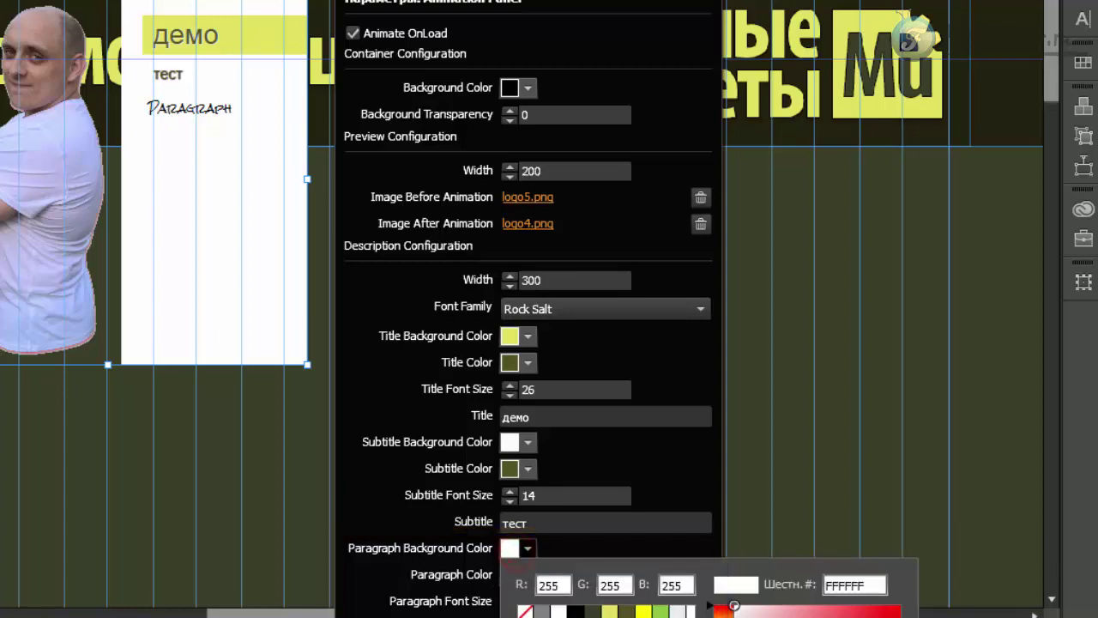
{"action": "left_click", "coordinate": [593, 611]}
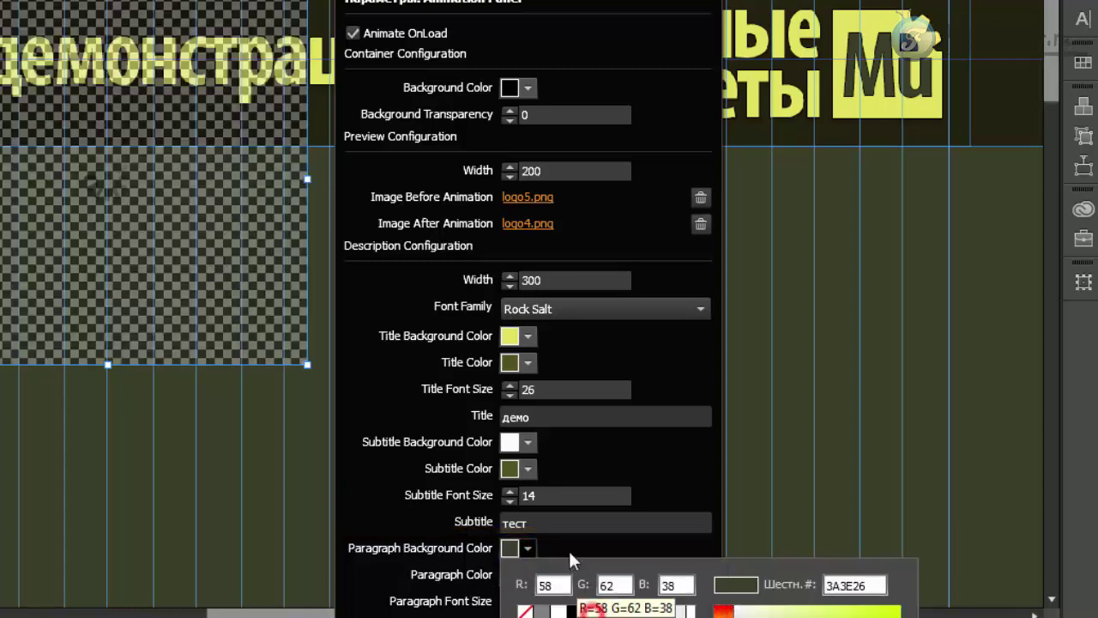
{"action": "left_click", "coordinate": [220, 143]}
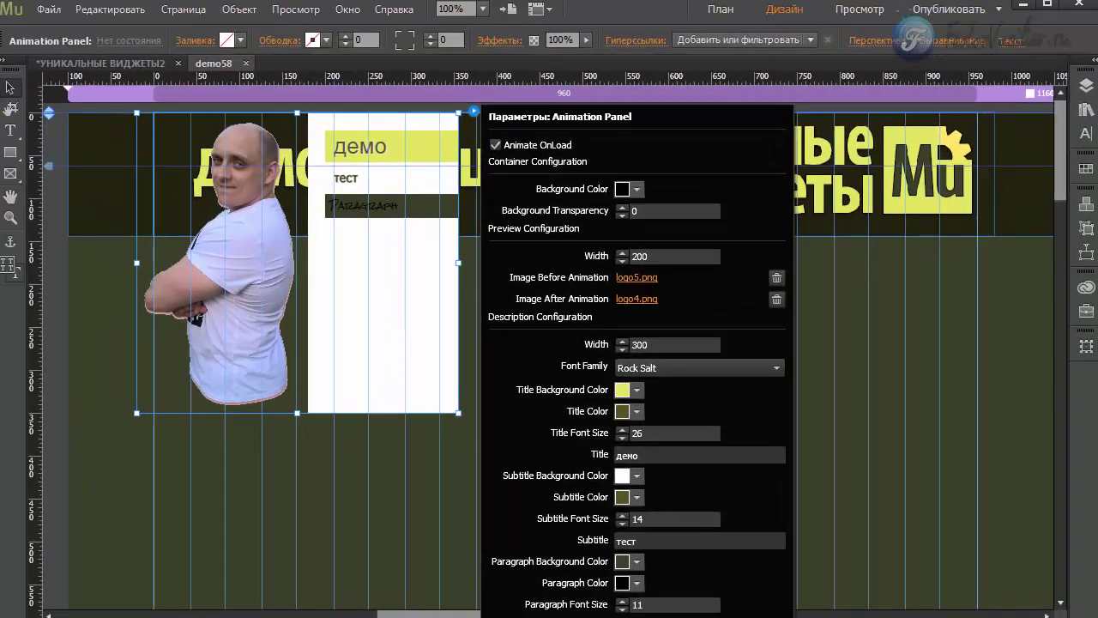
Close the widget options and widen the Animation Panel frame until its right edge is at about 430 on the ruler.
{"action": "left_click", "coordinate": [241, 207]}
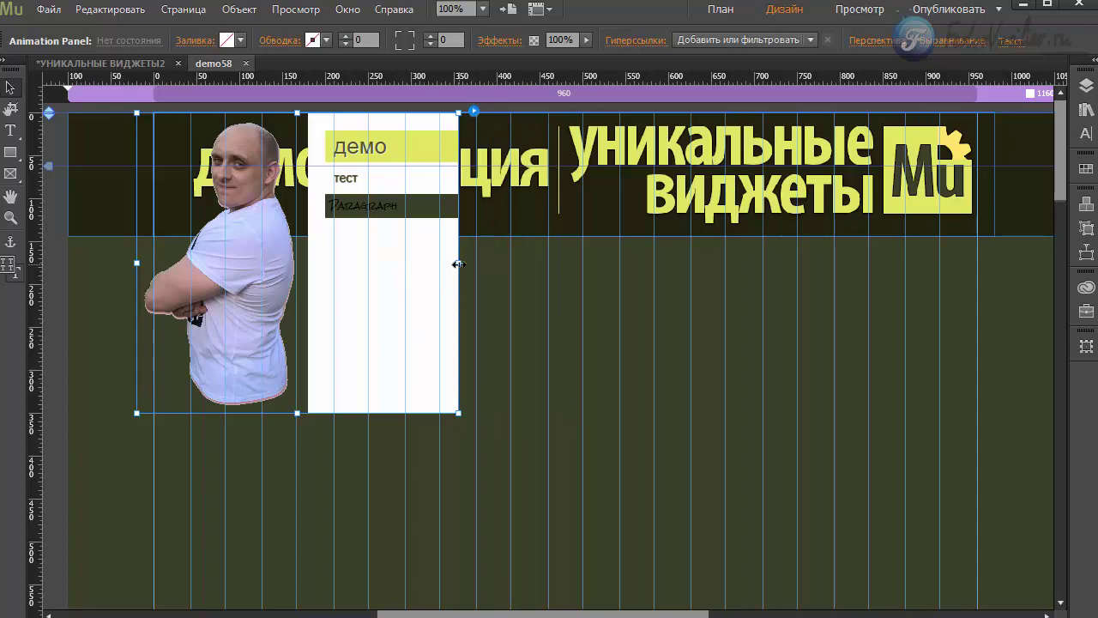
{"action": "left_click_drag", "start_coordinate": [458, 263], "coordinate": [522, 266]}
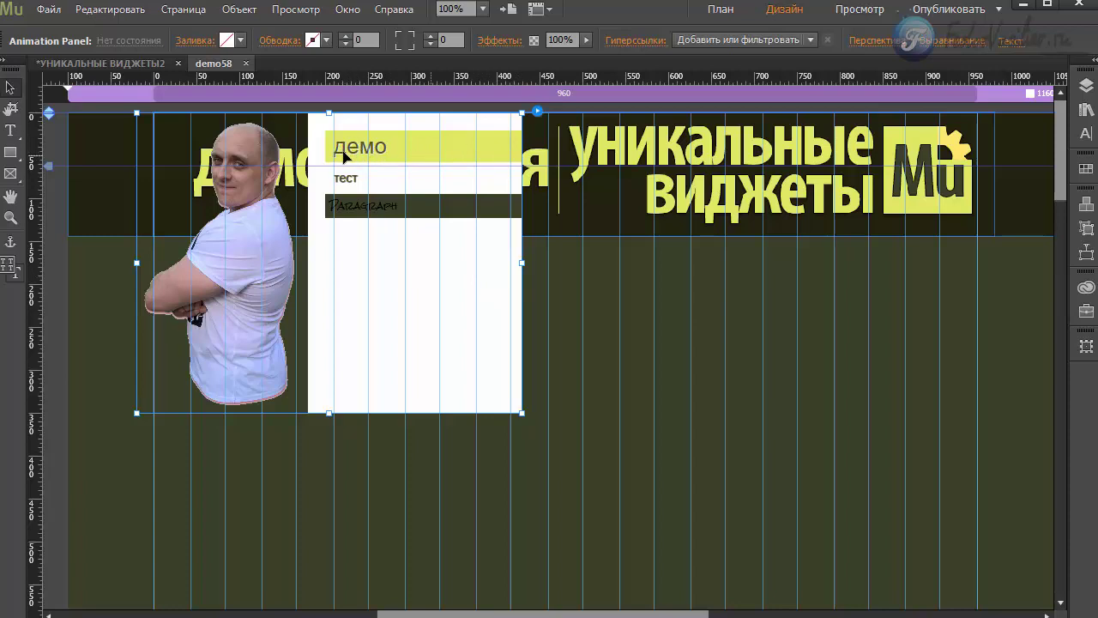
Reopen the Animation Panel options and set the Description Configuration width to 100.
{"action": "left_click", "coordinate": [537, 112]}
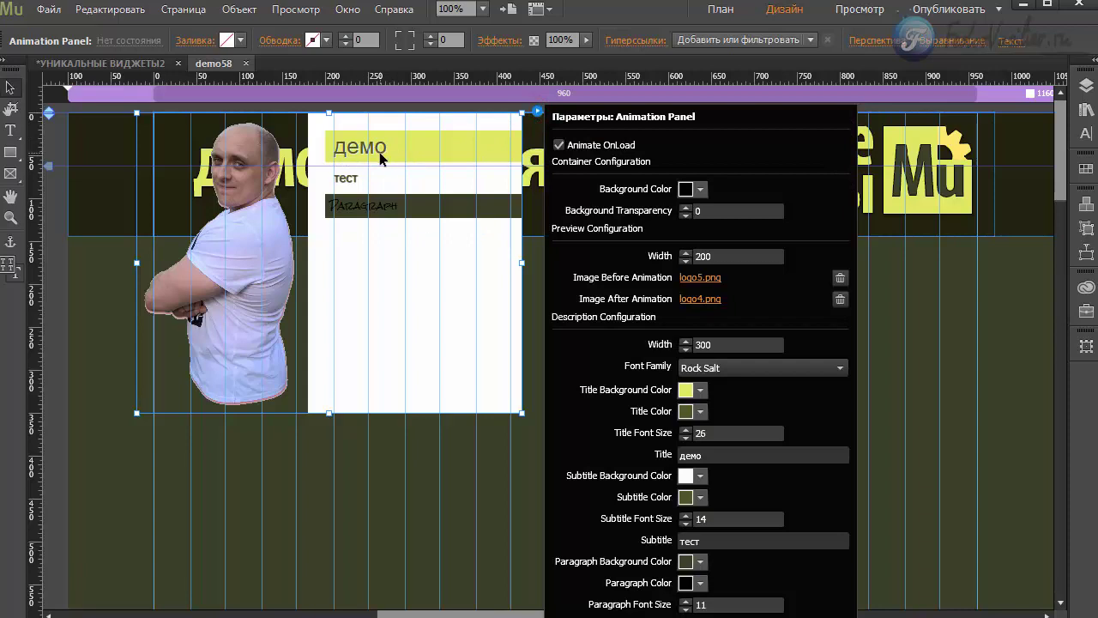
{"action": "left_click", "coordinate": [702, 345]}
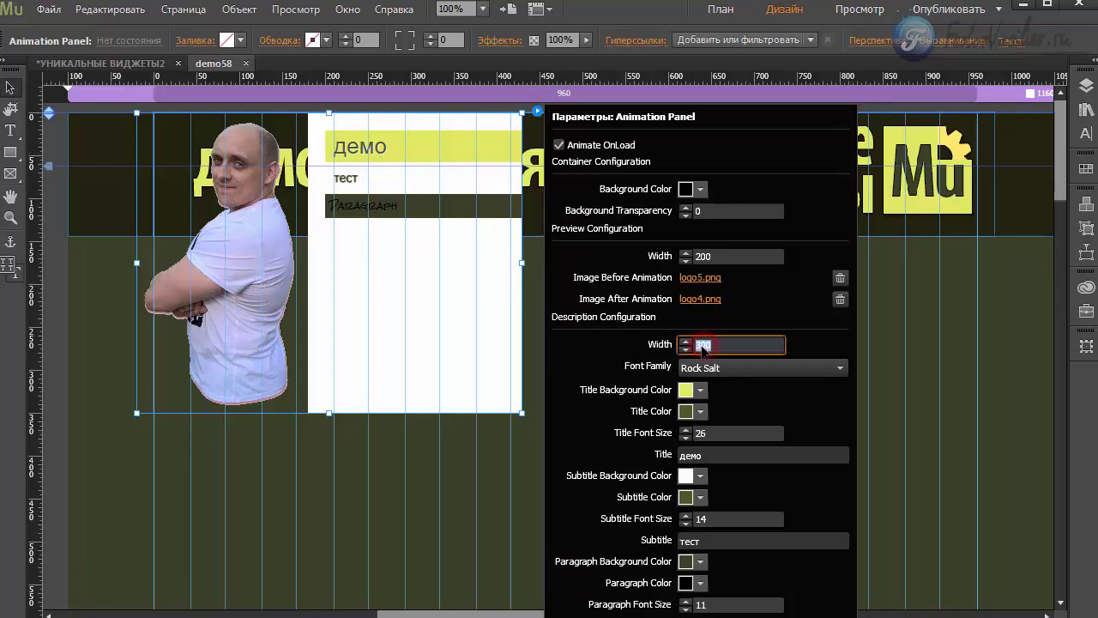
{"action": "left_click", "coordinate": [703, 345]}
{"action": "key", "text": "Return"}
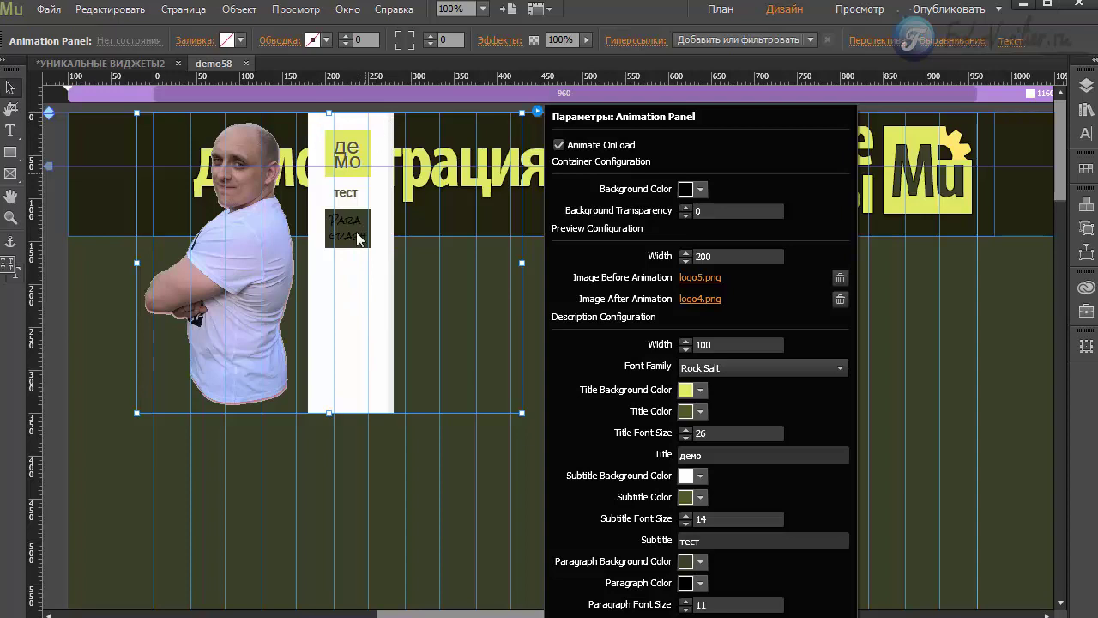
Set the Description Configuration width to 400.
{"action": "left_click", "coordinate": [700, 344]}
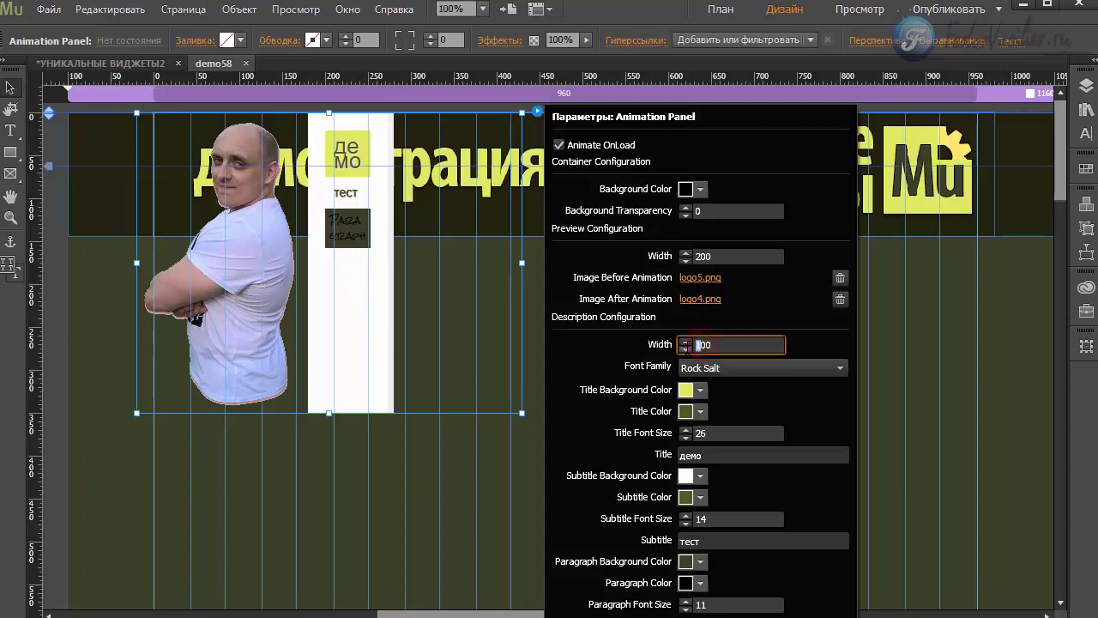
{"action": "type", "text": "4"}
{"action": "key", "text": "Return"}
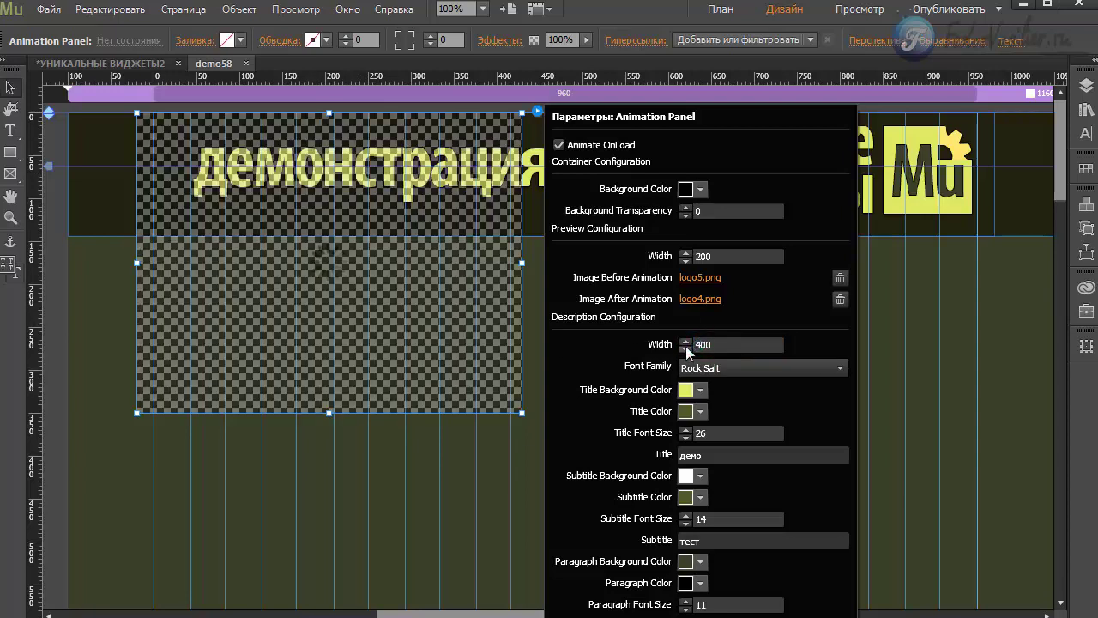
{"action": "double_click", "coordinate": [740, 344]}
Move the Animation Panel below the header banner, near the horizontal middle of the page.
{"action": "left_click_drag", "start_coordinate": [232, 180], "coordinate": [491, 323]}
Preview the page in the browser and test the Animation Panel's animation on the image.
{"action": "left_click", "coordinate": [51, 9]}
{"action": "left_click", "coordinate": [168, 320]}
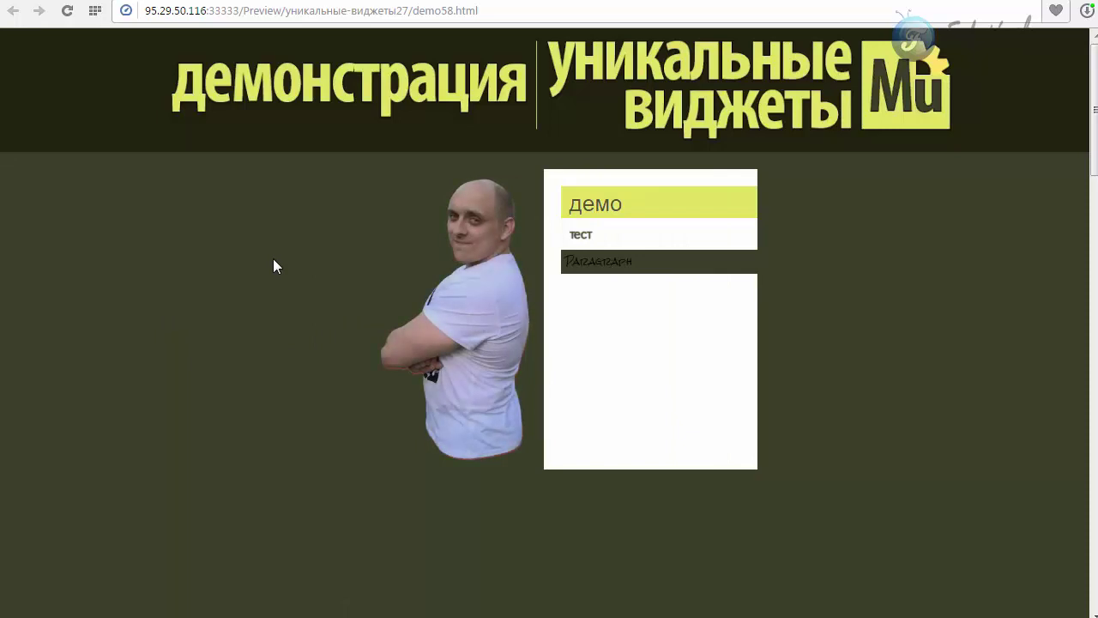
{"action": "left_click", "coordinate": [461, 300]}
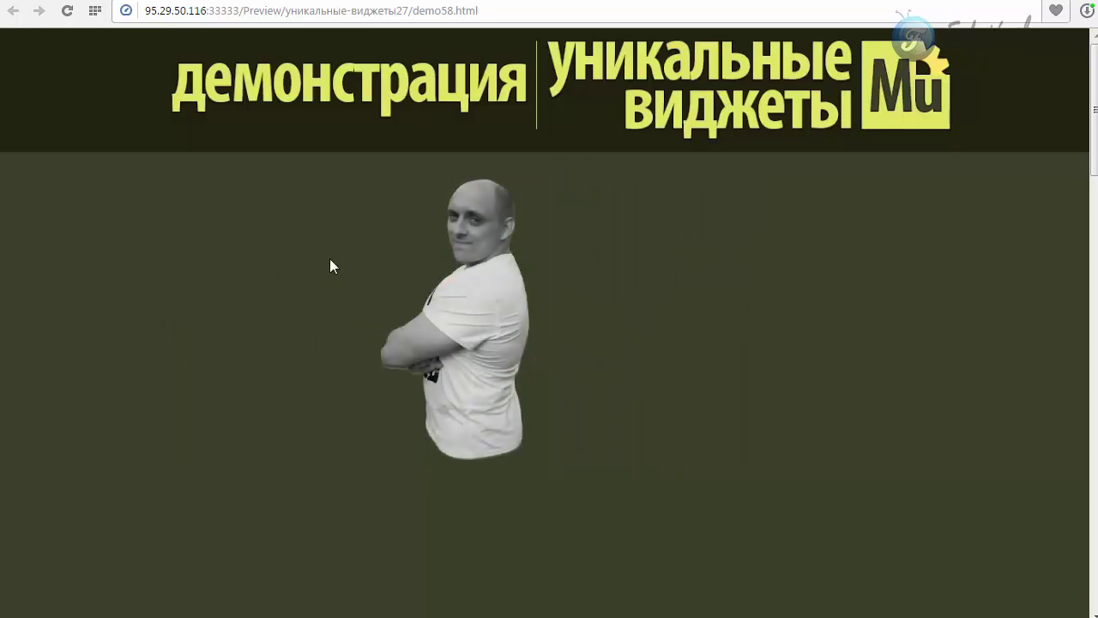